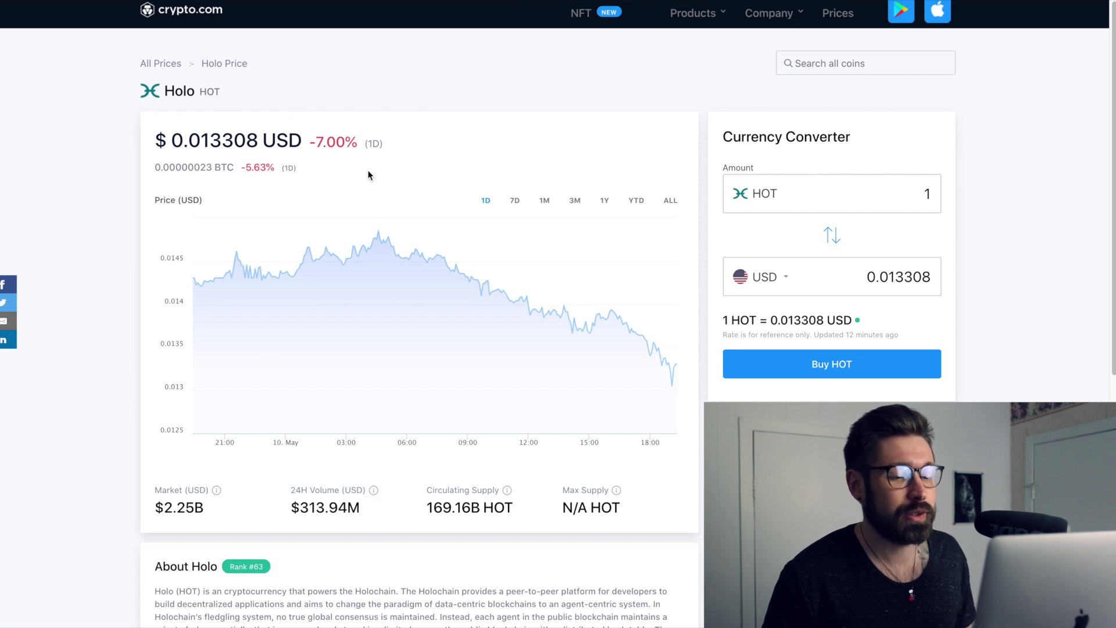
Step: Switch crypto.com's Holo price chart to the 7D range
{"action": "left_click", "coordinate": [514, 204]}
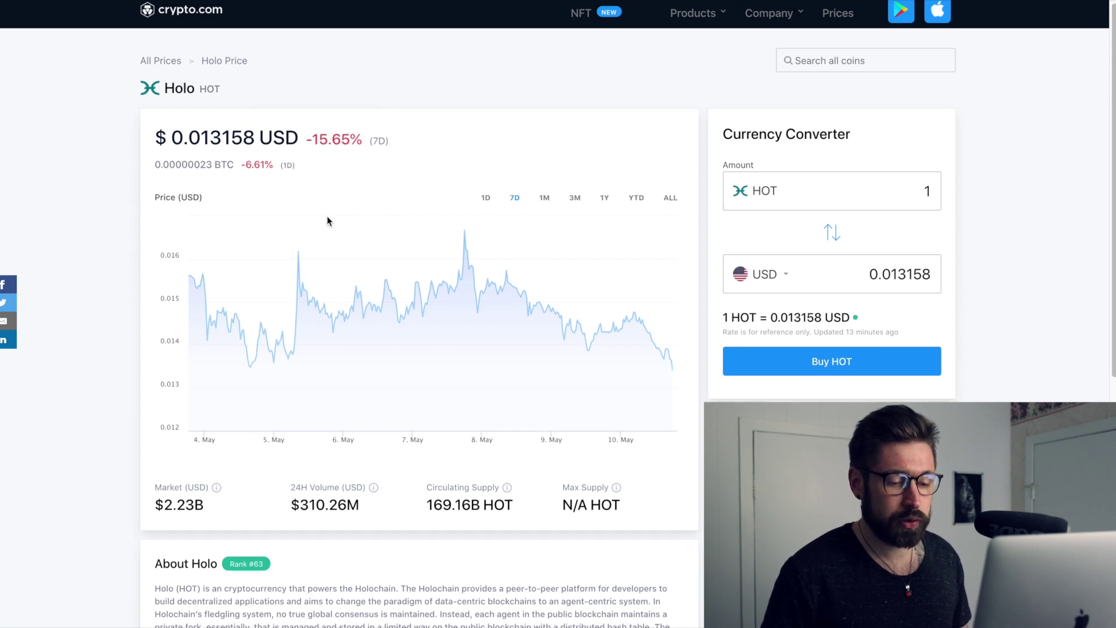
{"action": "scroll", "coordinate": [308, 279], "scroll_direction": "up", "scroll_amount": 1}
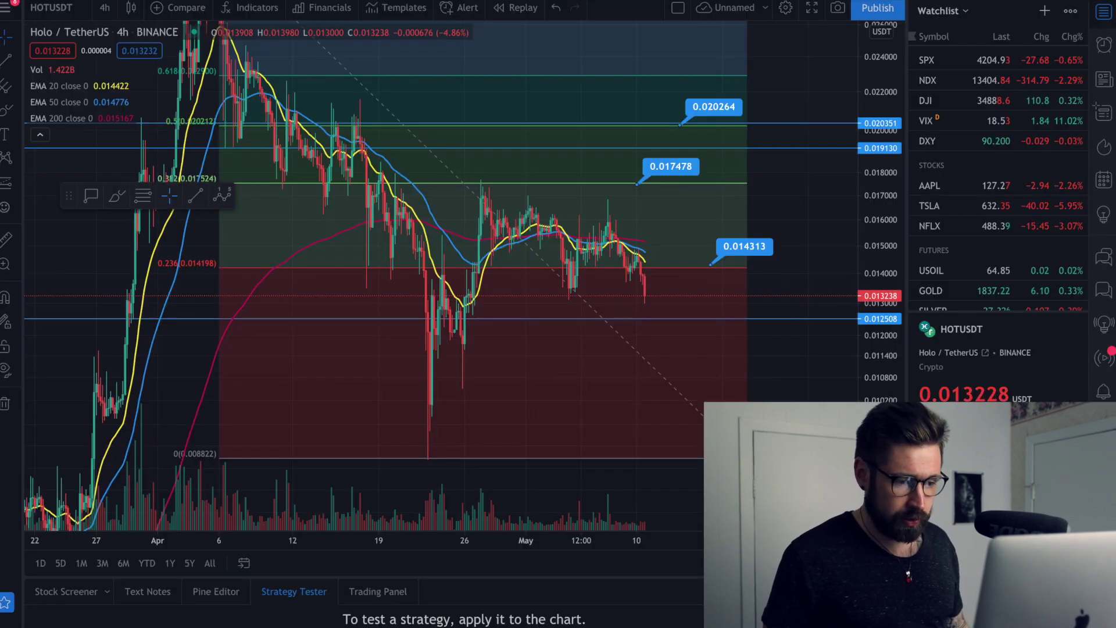
Step: Zoom and pan the 4-hour HOT/USDT chart onto recent candles near 0.01326 and the Fibonacci levels
{"action": "scroll", "coordinate": [460, 165], "scroll_direction": "down", "scroll_amount": 2}
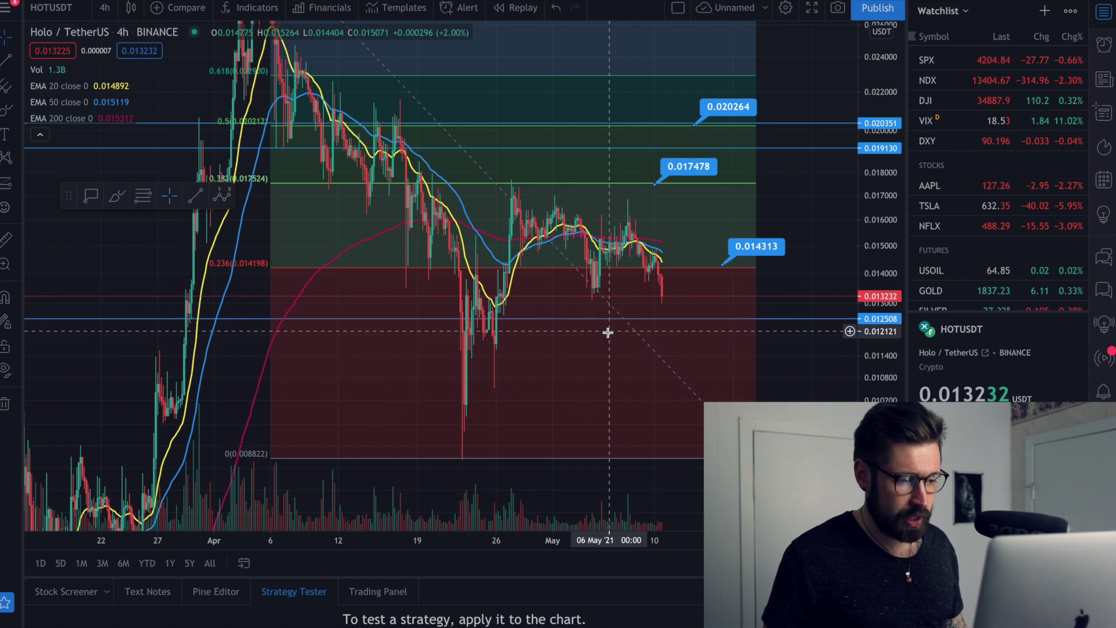
{"action": "scroll", "coordinate": [620, 333], "scroll_direction": "up", "scroll_amount": 3}
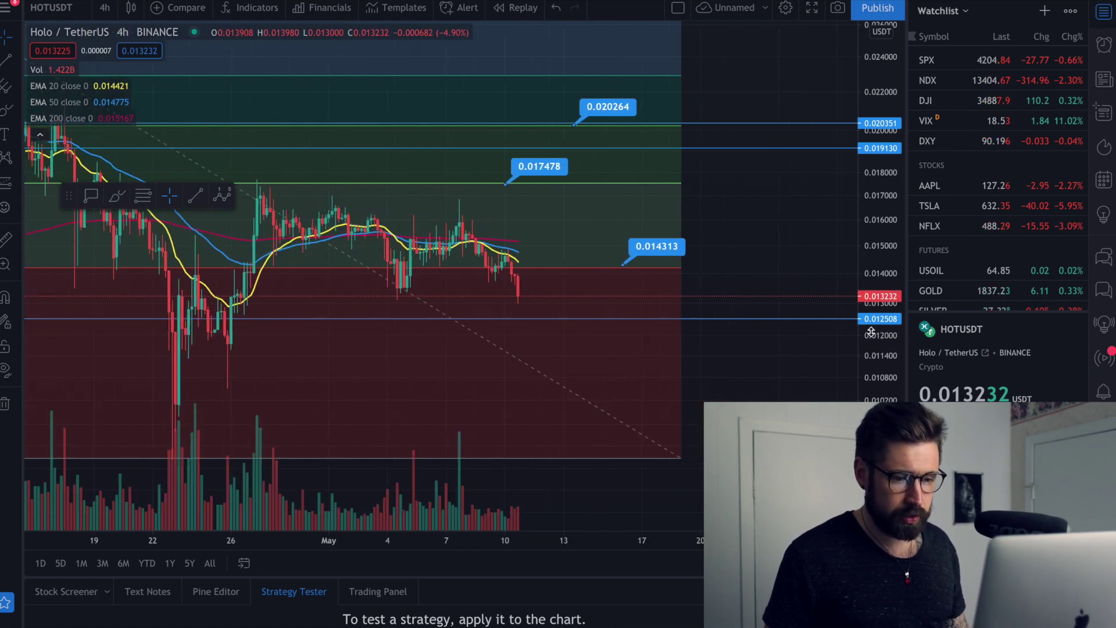
{"action": "left_click_drag", "start_coordinate": [874, 344], "coordinate": [863, 240]}
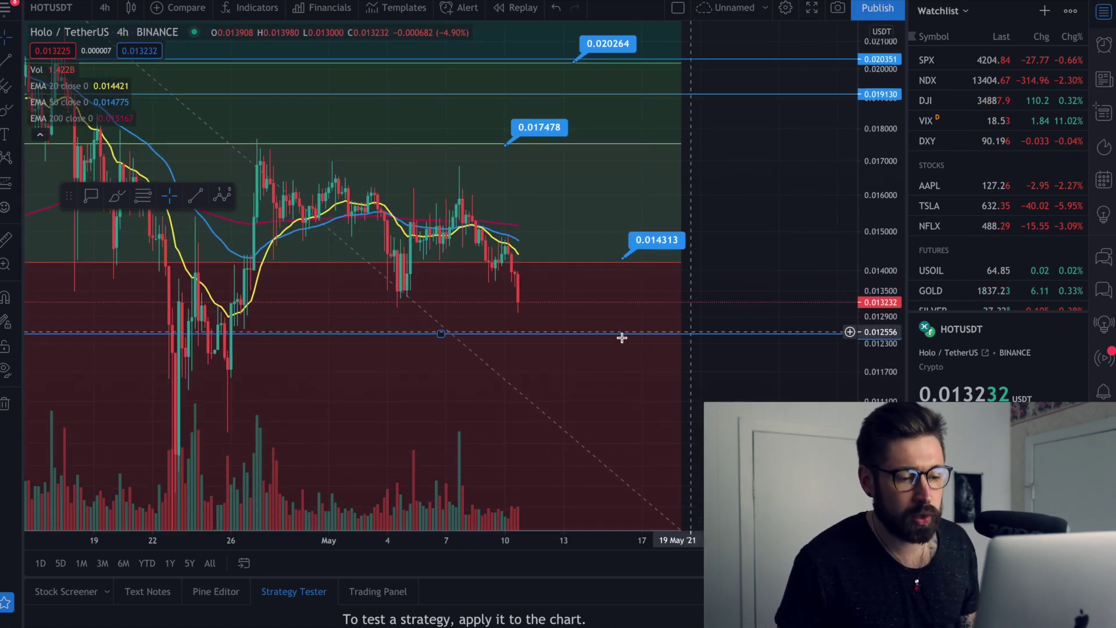
{"action": "scroll", "coordinate": [547, 288], "scroll_direction": "up", "scroll_amount": 1}
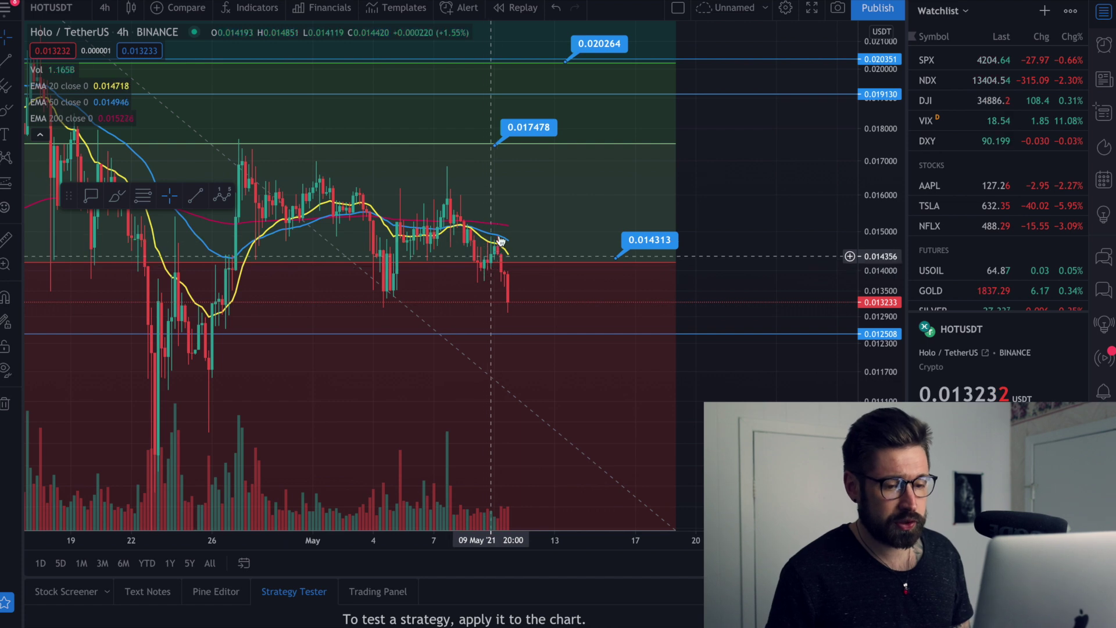
{"action": "scroll", "coordinate": [479, 321], "scroll_direction": "down", "scroll_amount": 1}
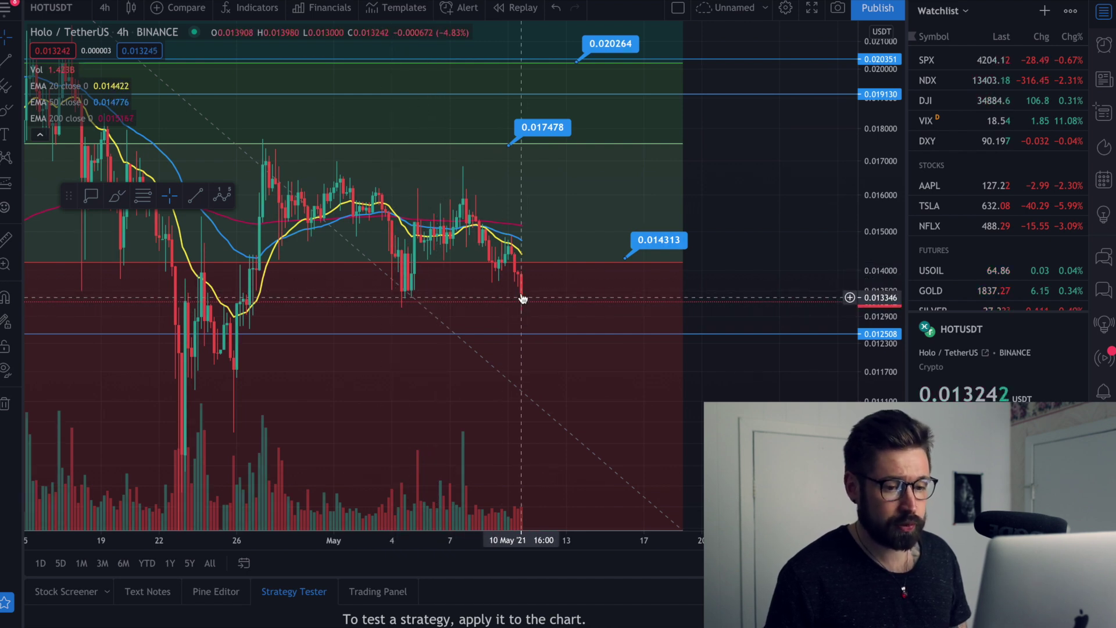
{"action": "scroll", "coordinate": [512, 307], "scroll_direction": "down", "scroll_amount": 1}
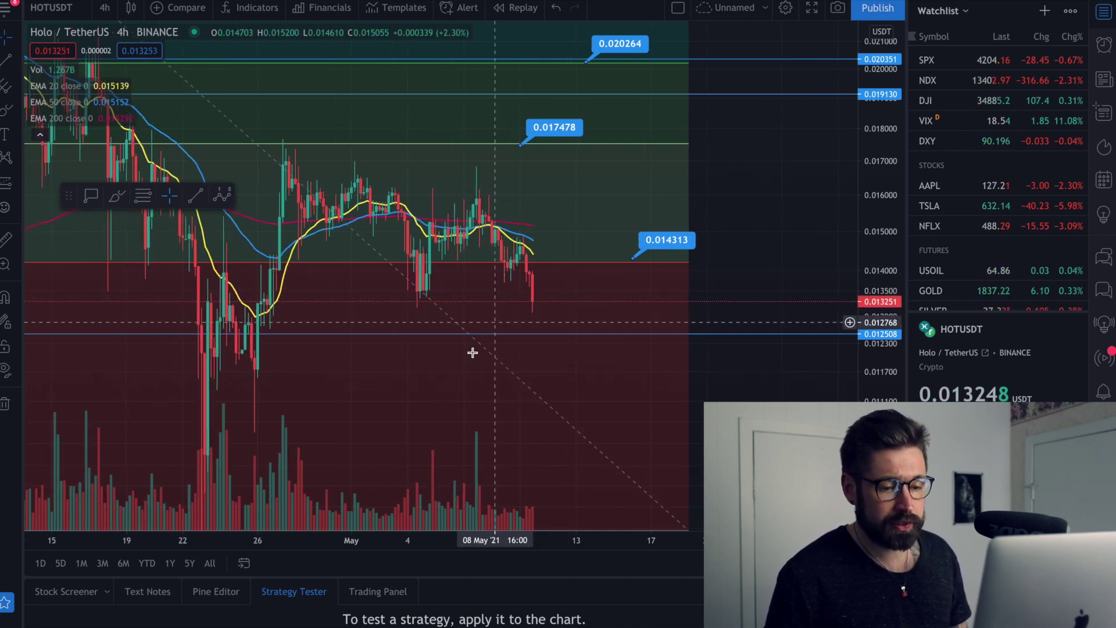
{"action": "mouse_move", "coordinate": [458, 364]}
{"action": "left_mouse_down"}
{"action": "mouse_move", "coordinate": [486, 349]}
{"action": "mouse_move", "coordinate": [498, 312]}
{"action": "left_mouse_up"}
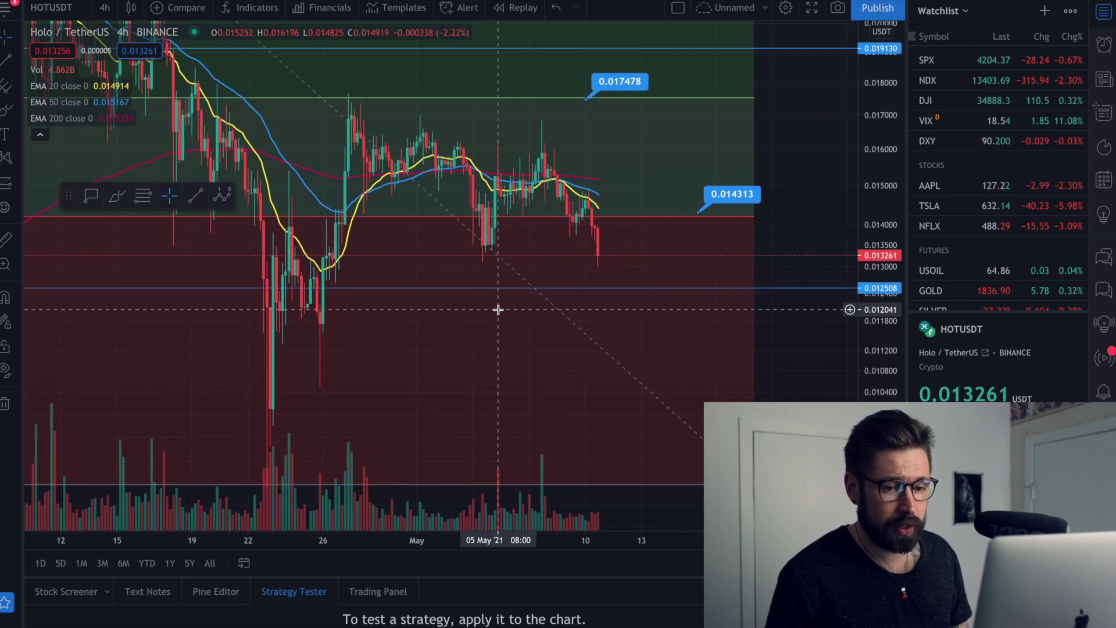
Step: Place price labels at 0.011742 and 0.010073 below the current price
{"action": "left_click", "coordinate": [92, 196]}
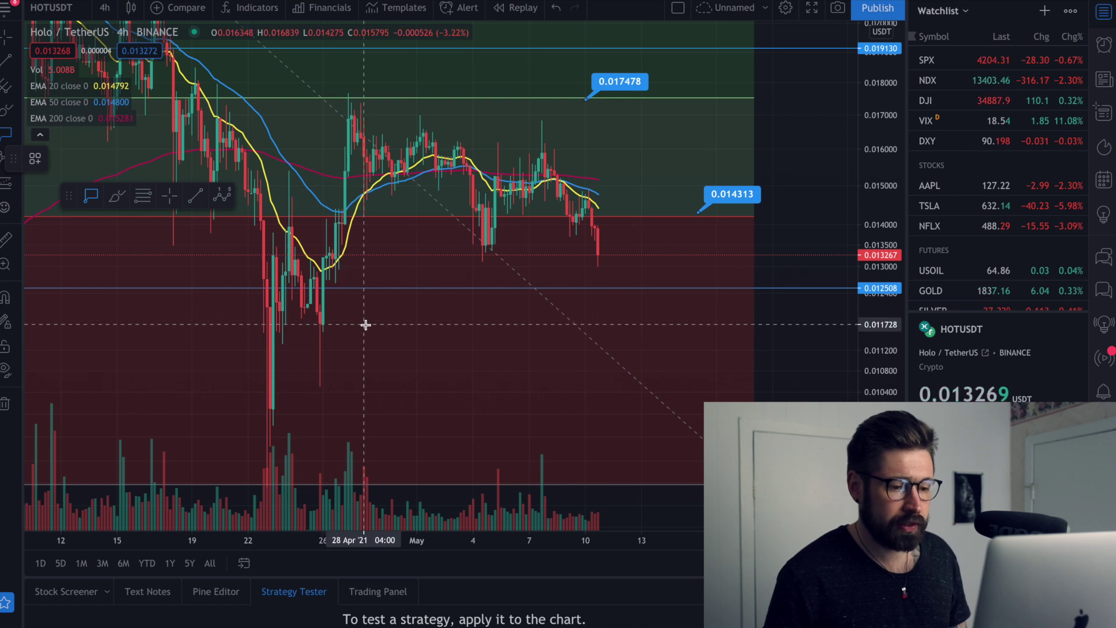
{"action": "left_click", "coordinate": [367, 324]}
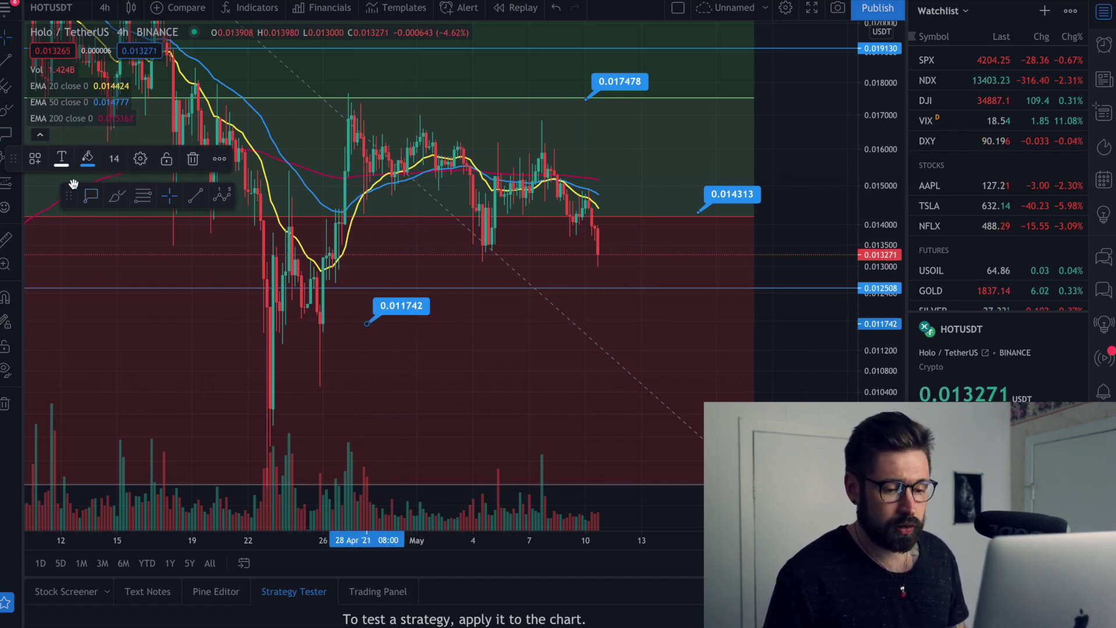
{"action": "left_click", "coordinate": [92, 199]}
{"action": "left_click", "coordinate": [446, 410]}
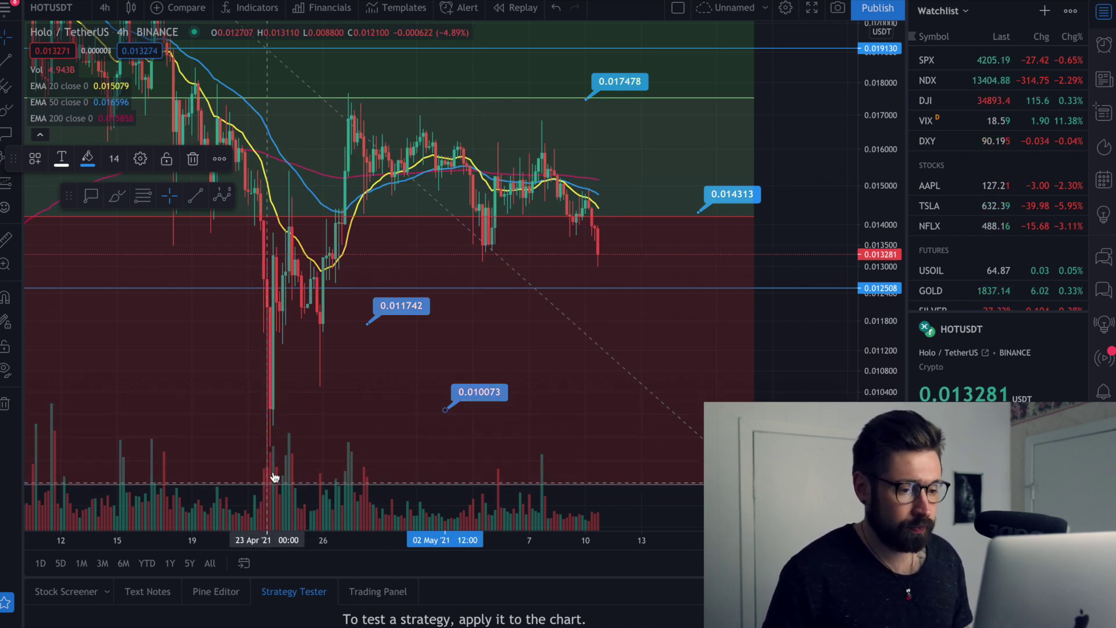
{"action": "scroll", "coordinate": [433, 354], "scroll_direction": "down", "scroll_amount": 2}
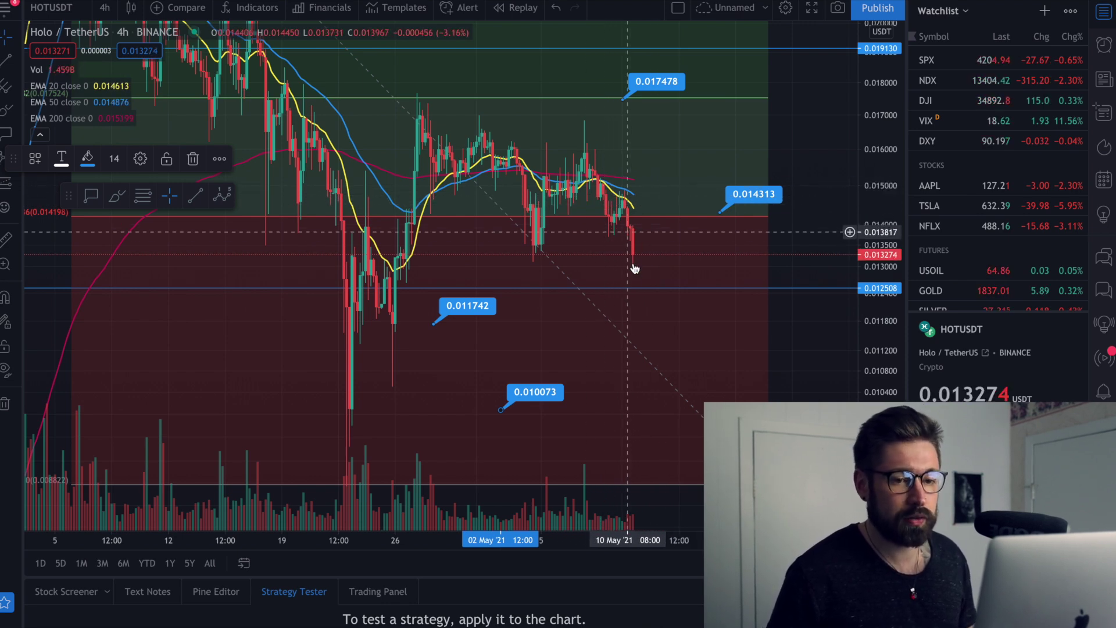
{"action": "left_click", "coordinate": [104, 8]}
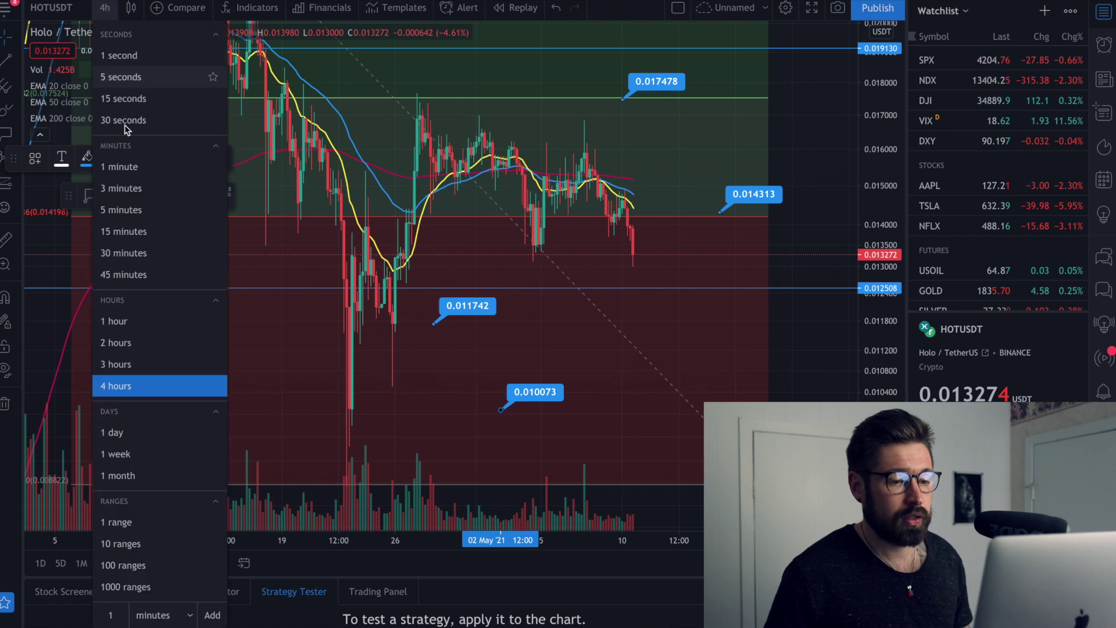
Step: Switch the chart to 1-hour candles, then on to the daily timeframe
{"action": "left_click", "coordinate": [155, 319]}
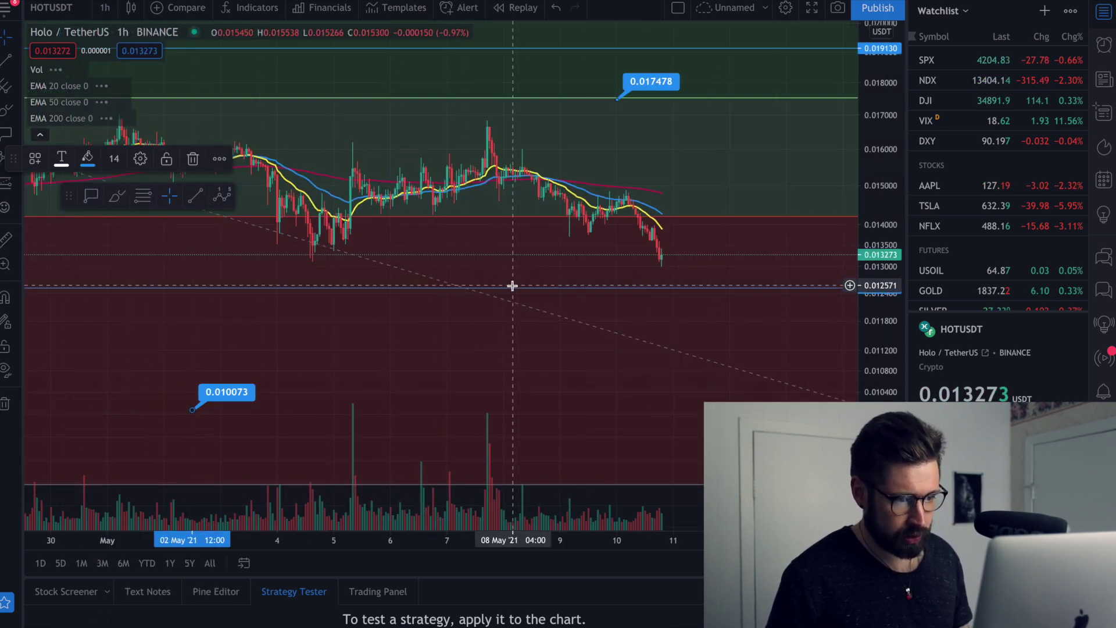
{"action": "scroll", "coordinate": [512, 286], "scroll_direction": "down", "scroll_amount": 5}
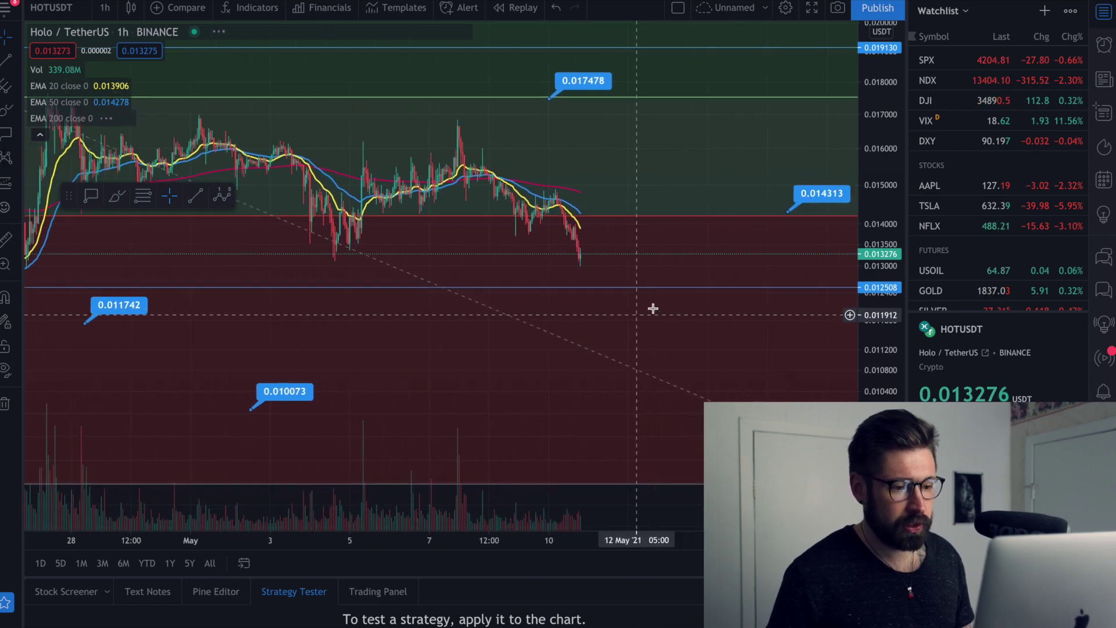
{"action": "scroll", "coordinate": [674, 307], "scroll_direction": "right", "scroll_amount": 3}
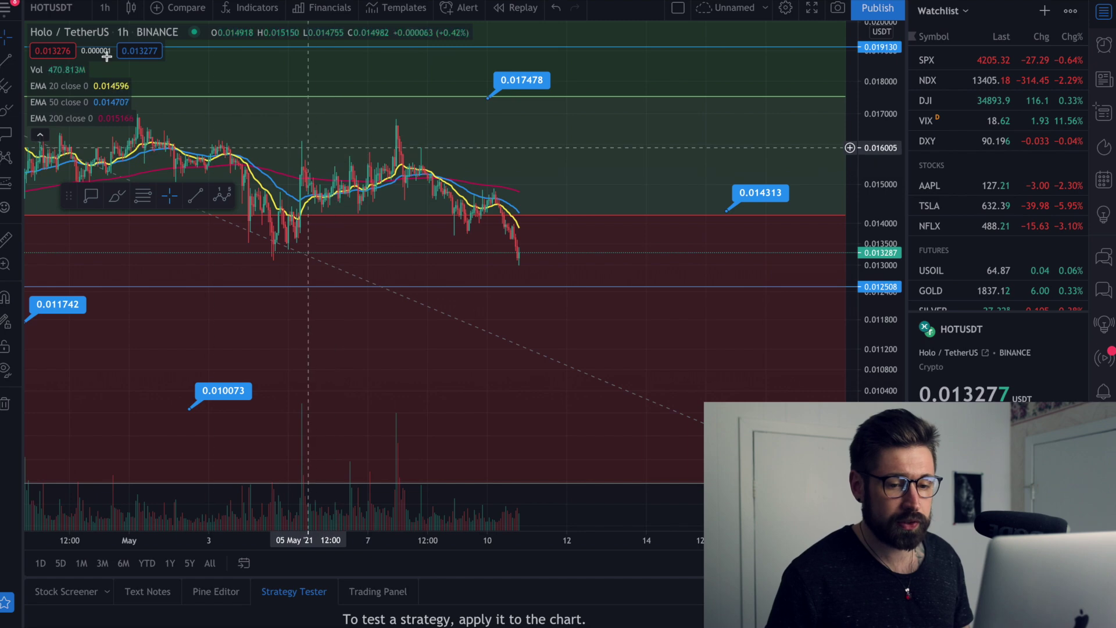
{"action": "left_click", "coordinate": [105, 9]}
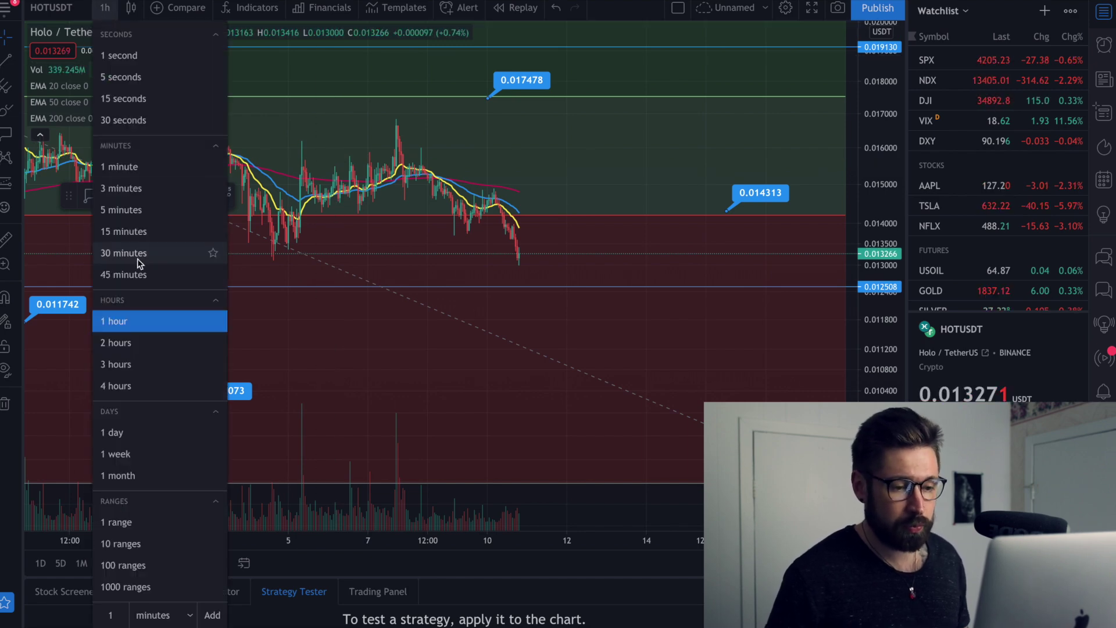
{"action": "left_click", "coordinate": [133, 432]}
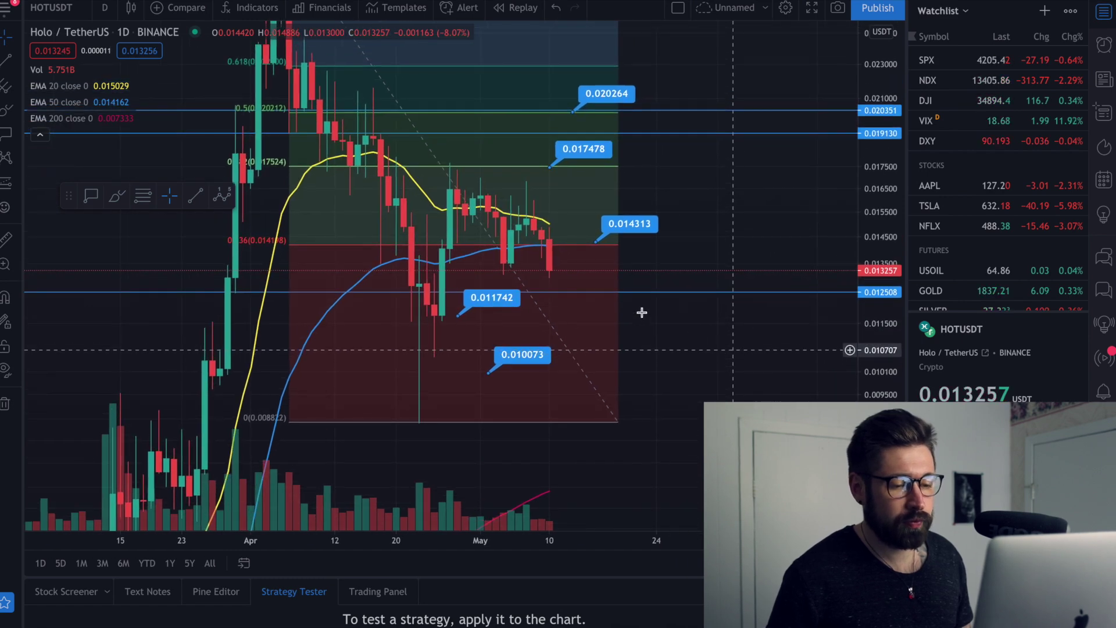
Step: Pan and zoom the daily chart to show the full Fibonacci range and the 0.011742 label
{"action": "scroll", "coordinate": [550, 263], "scroll_direction": "up", "scroll_amount": 2}
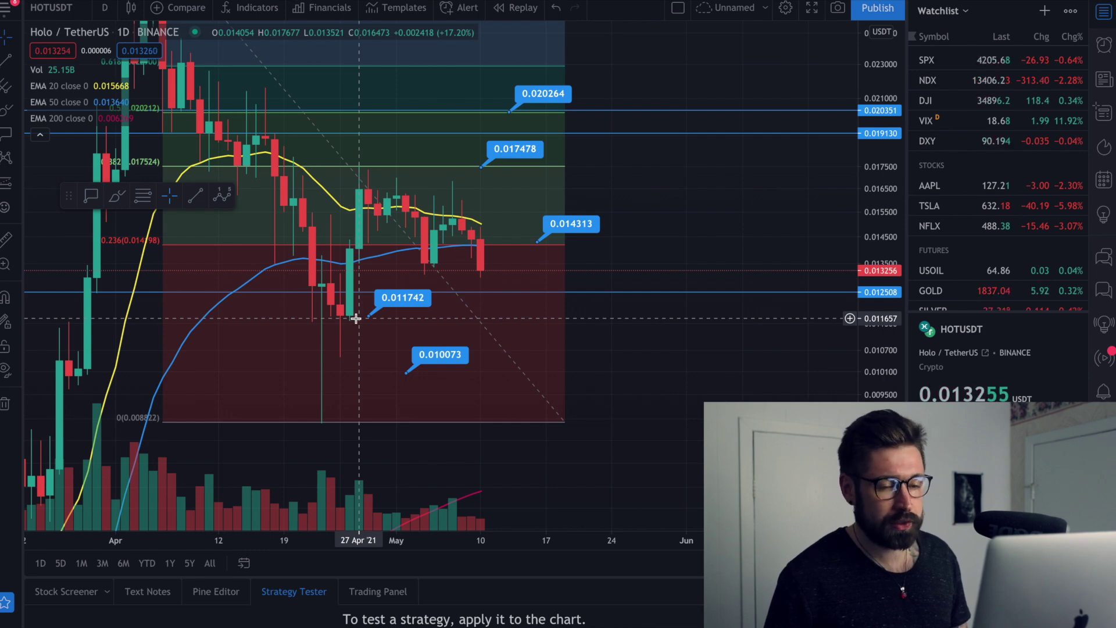
{"action": "left_click_drag", "start_coordinate": [633, 326], "coordinate": [736, 439]}
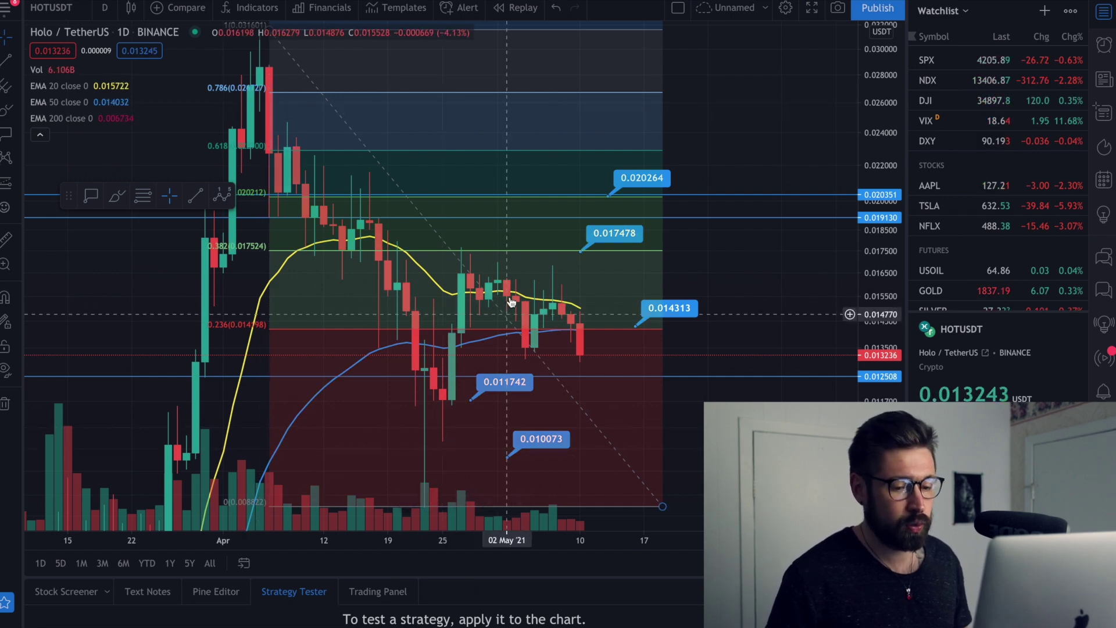
{"action": "left_click_drag", "start_coordinate": [717, 461], "coordinate": [672, 374]}
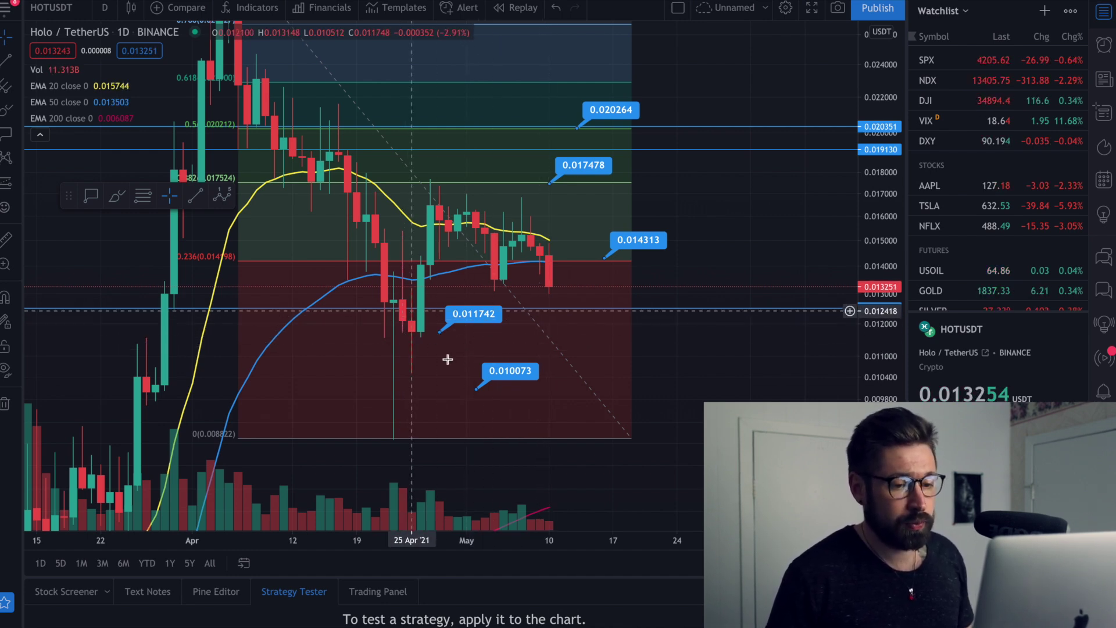
{"action": "scroll", "coordinate": [586, 338], "scroll_direction": "down", "scroll_amount": 1}
{"action": "scroll", "coordinate": [647, 332], "scroll_direction": "up", "scroll_amount": 1}
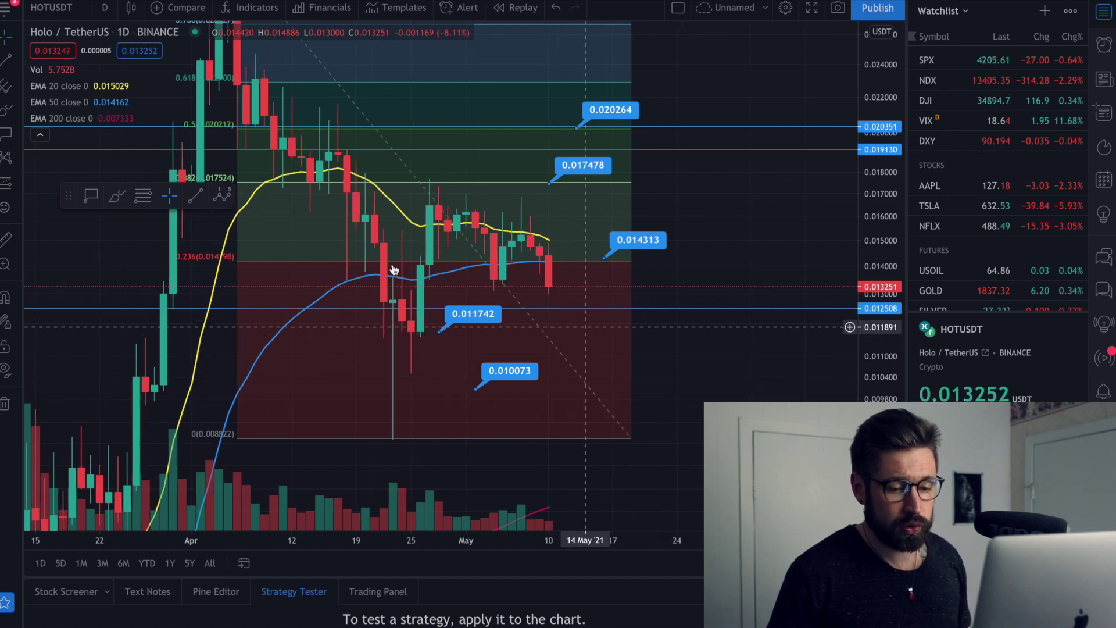
{"action": "left_click", "coordinate": [106, 8]}
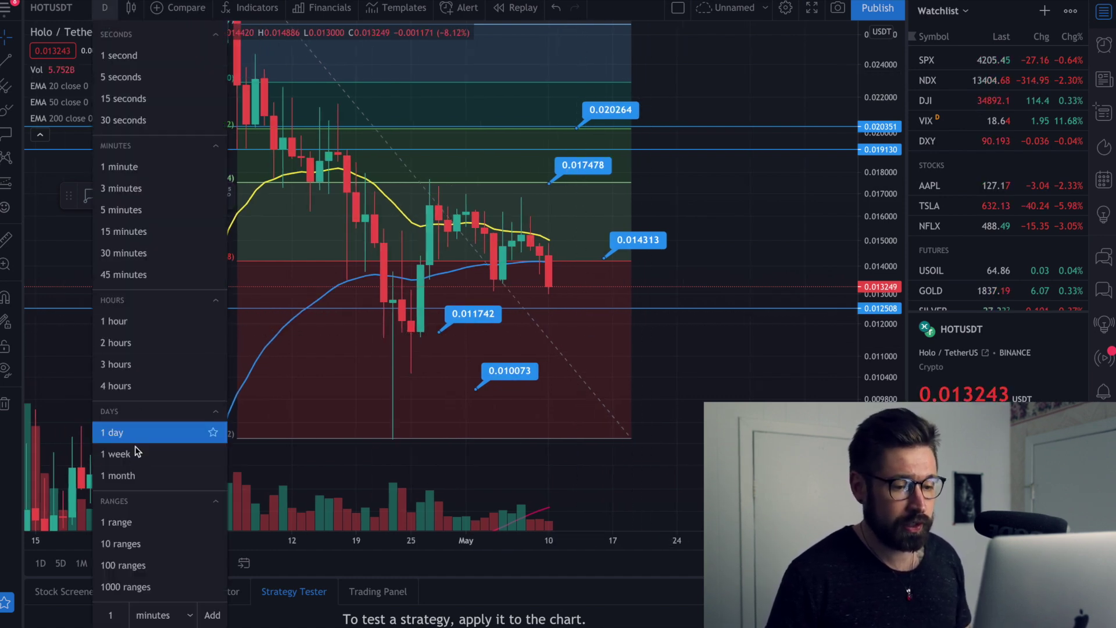
Step: Switch to weekly candles and delete the 0.010073 price label
{"action": "left_click", "coordinate": [118, 454]}
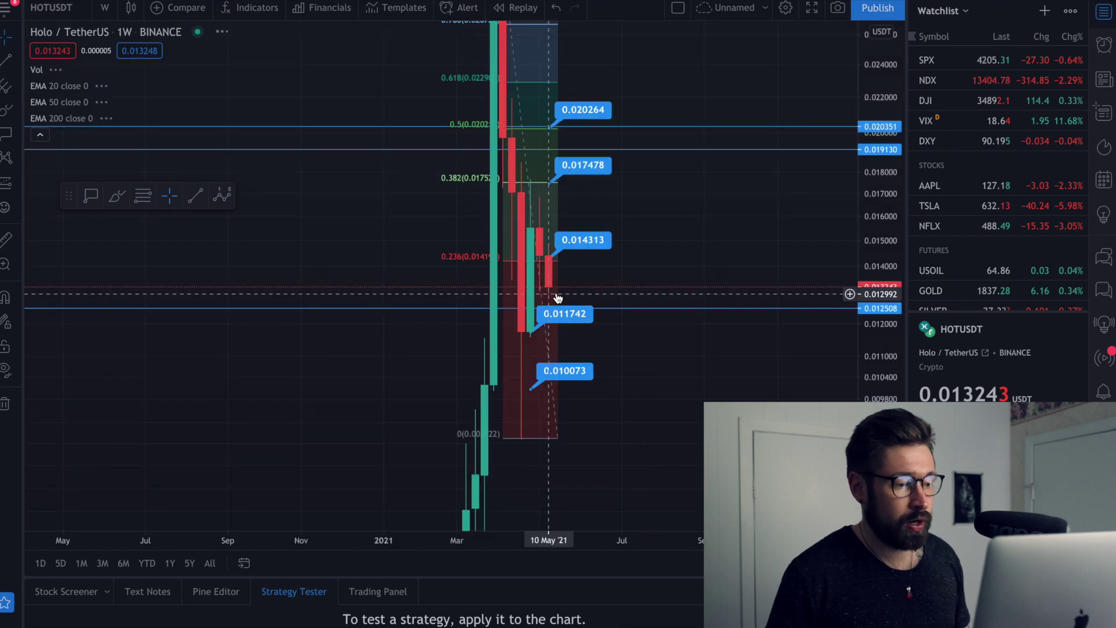
{"action": "scroll", "coordinate": [579, 282], "scroll_direction": "up", "scroll_amount": 4}
{"action": "left_click_drag", "start_coordinate": [438, 401], "coordinate": [847, 401]}
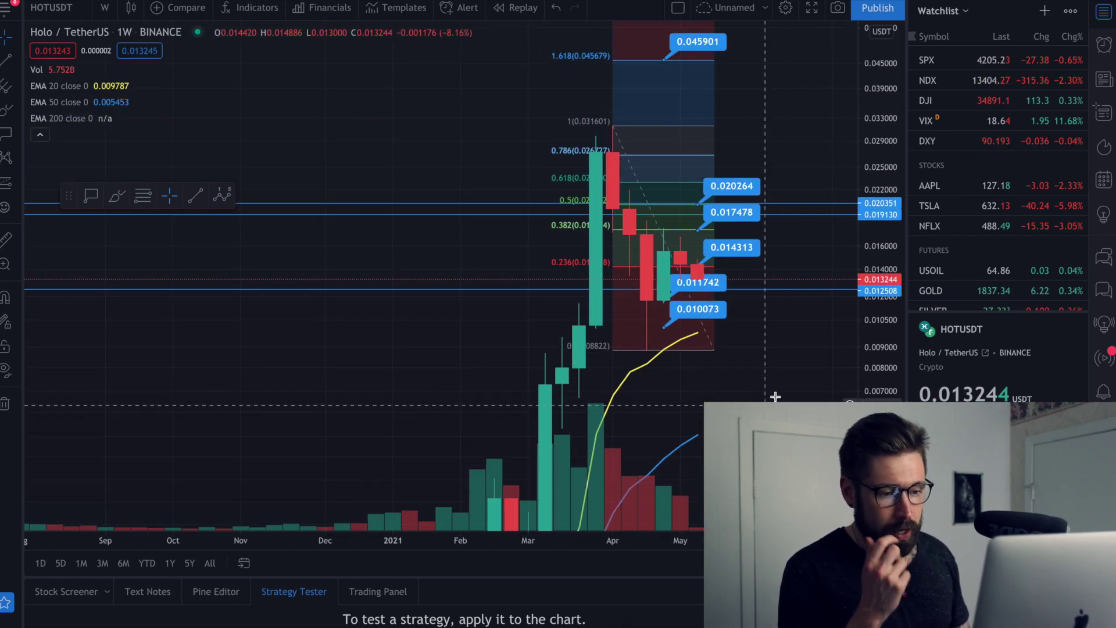
{"action": "left_click_drag", "start_coordinate": [773, 394], "coordinate": [653, 382]}
{"action": "scroll", "coordinate": [655, 375], "scroll_direction": "up", "scroll_amount": 2}
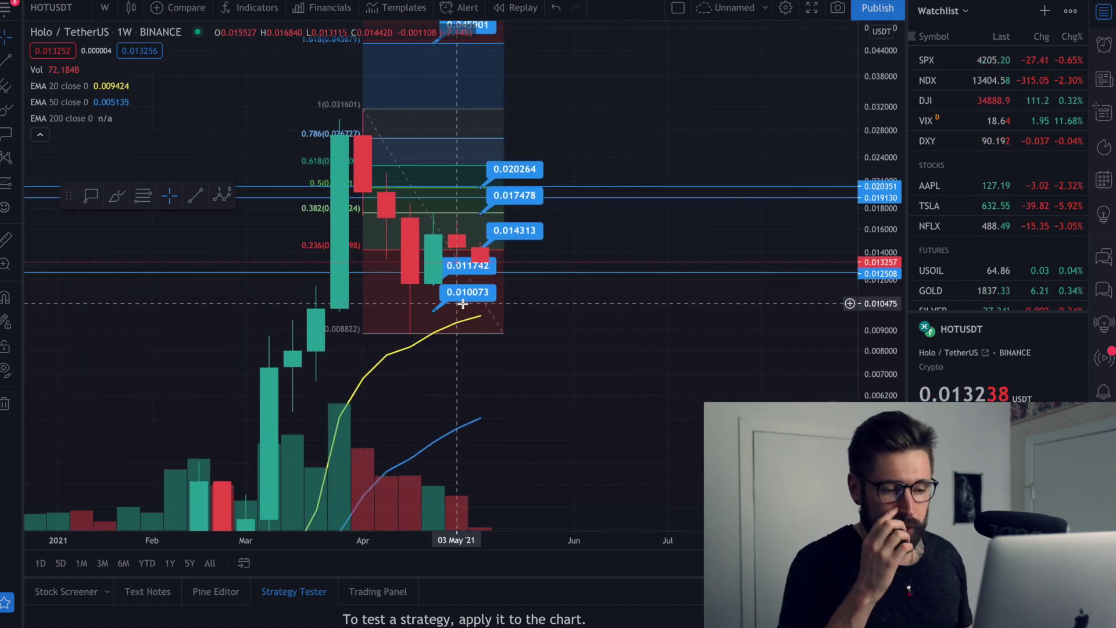
{"action": "key", "text": "Delete"}
Step: Compress the price scale and start measuring the rally from the early March 2021 low
{"action": "mouse_move", "coordinate": [553, 357]}
{"action": "left_mouse_down"}
{"action": "mouse_move", "coordinate": [616, 349]}
{"action": "mouse_move", "coordinate": [581, 323]}
{"action": "left_mouse_up"}
{"action": "scroll", "coordinate": [526, 297], "scroll_direction": "up", "scroll_amount": 2}
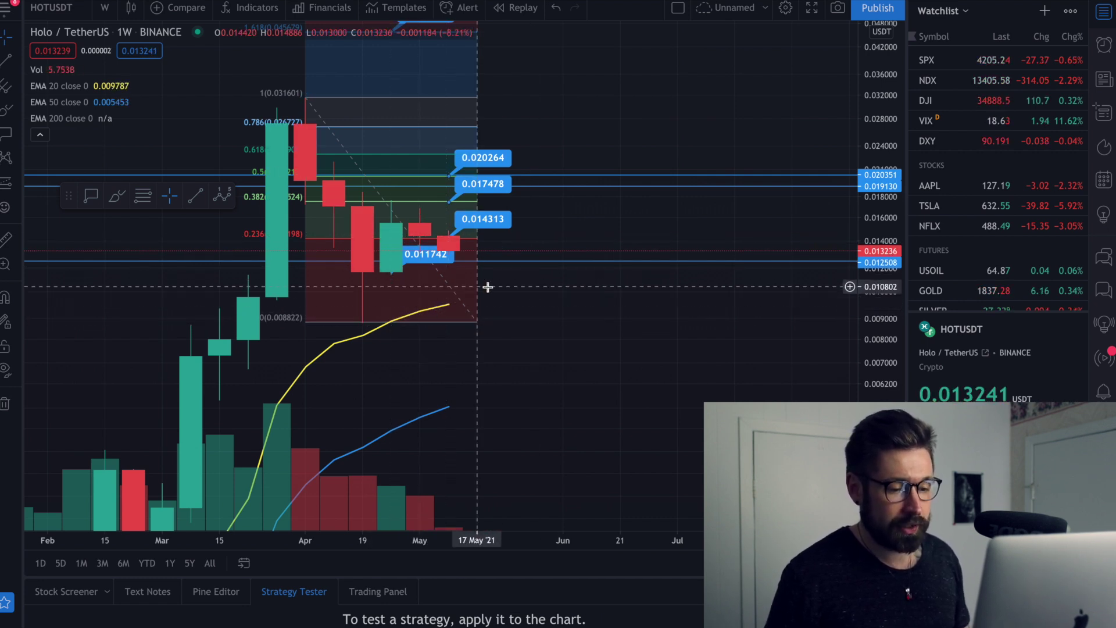
{"action": "scroll", "coordinate": [439, 311], "scroll_direction": "left", "scroll_amount": 3}
{"action": "scroll", "coordinate": [653, 366], "scroll_direction": "down", "scroll_amount": 3}
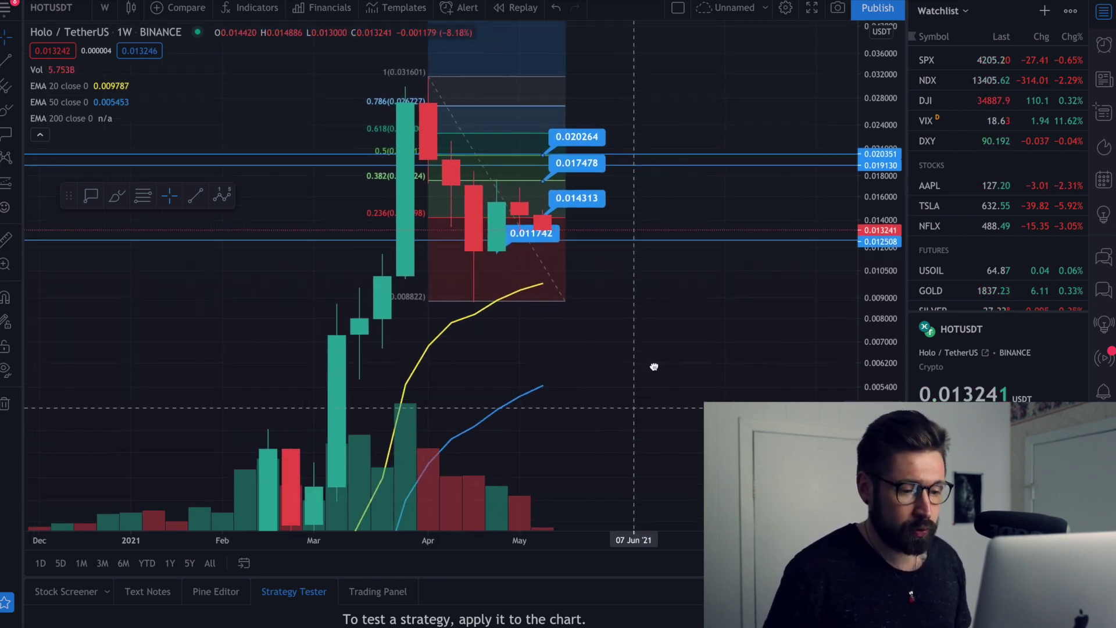
{"action": "left_click_drag", "start_coordinate": [897, 230], "coordinate": [881, 389]}
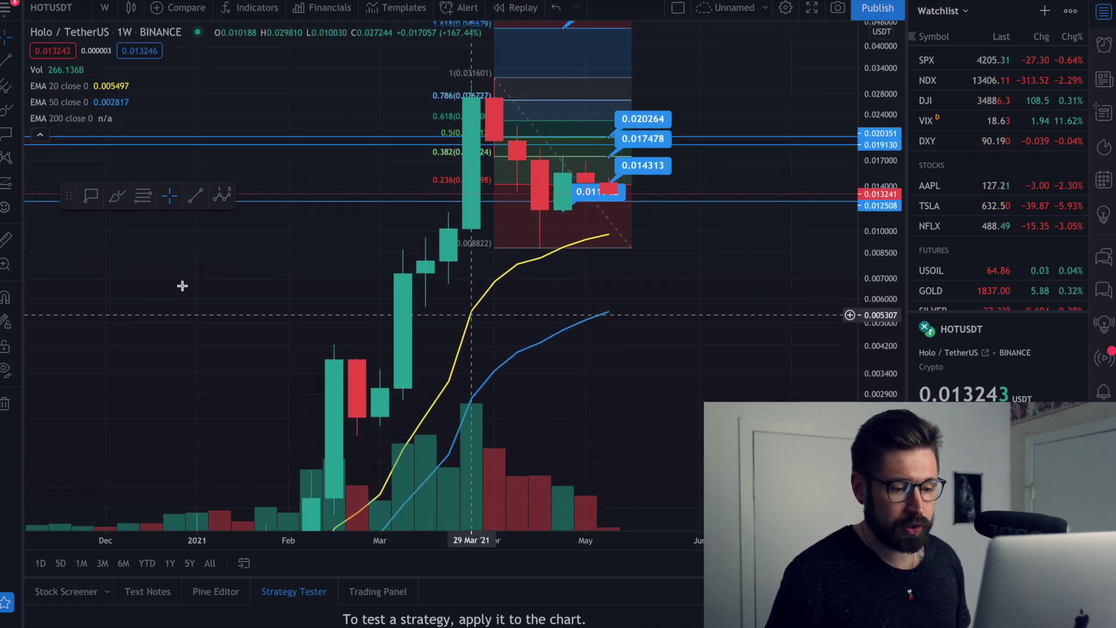
{"action": "left_click", "coordinate": [4, 241]}
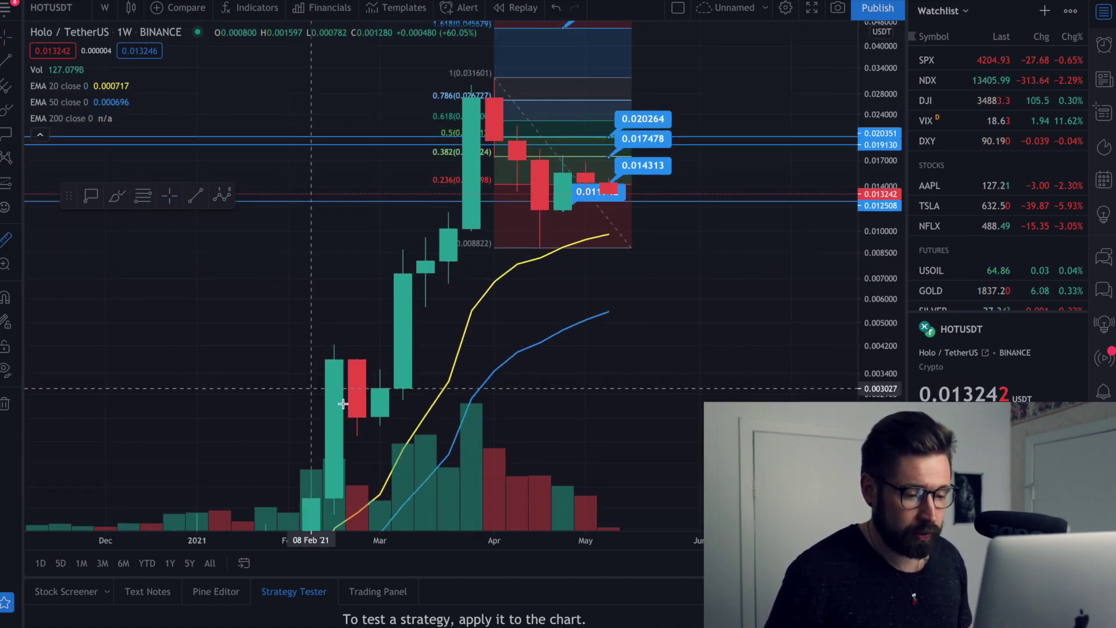
{"action": "left_click", "coordinate": [381, 414]}
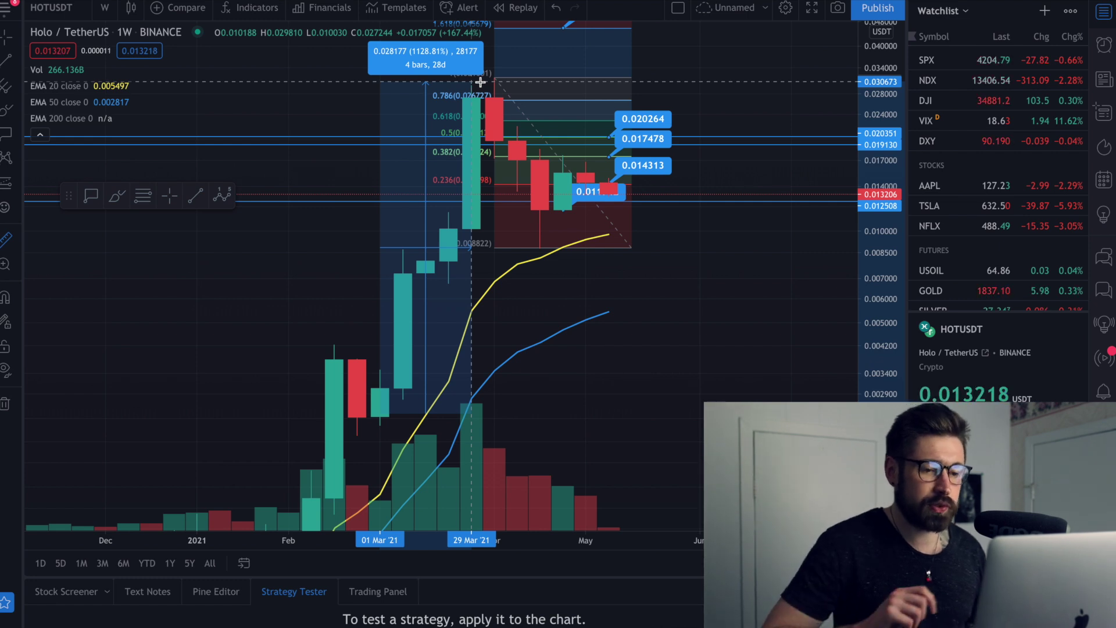
{"action": "left_click", "coordinate": [440, 100]}
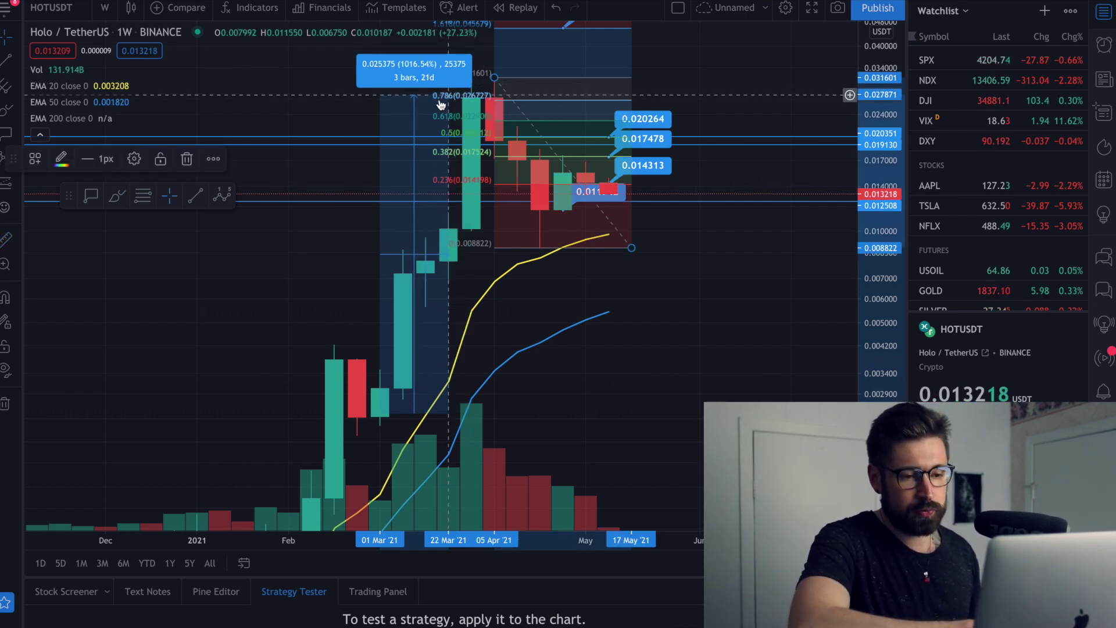
{"action": "left_click_drag", "start_coordinate": [649, 348], "coordinate": [633, 354]}
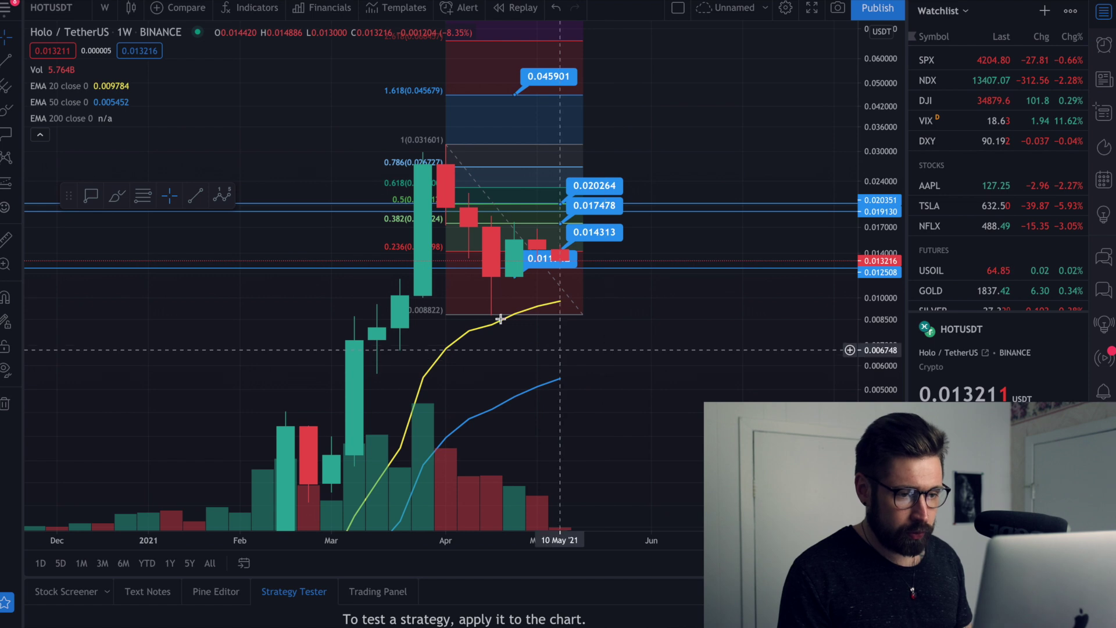
{"action": "left_click", "coordinate": [439, 178], "text": "shift"}
{"action": "left_click_drag", "start_coordinate": [439, 177], "coordinate": [502, 222]}
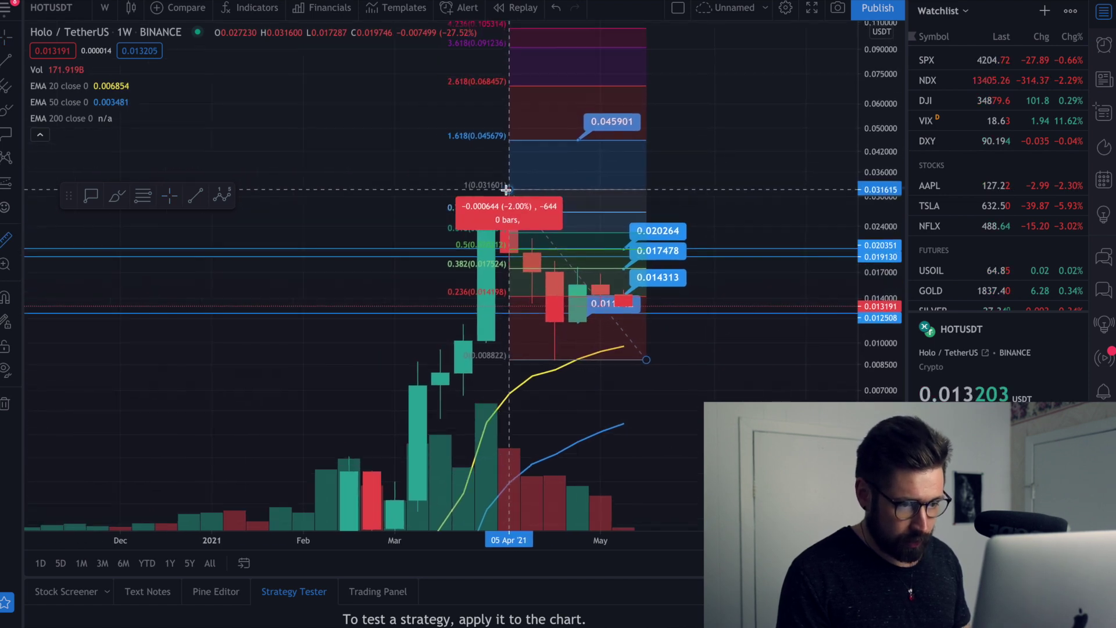
{"action": "left_click_drag", "start_coordinate": [612, 254], "coordinate": [694, 360]}
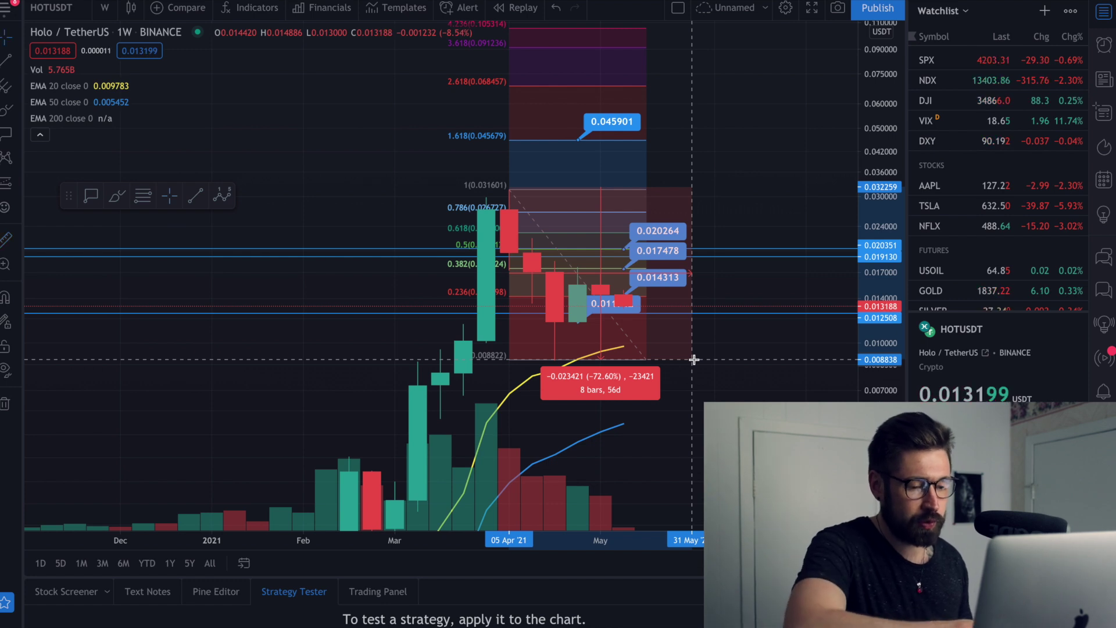
{"action": "scroll", "coordinate": [694, 355], "scroll_direction": "down", "scroll_amount": 1}
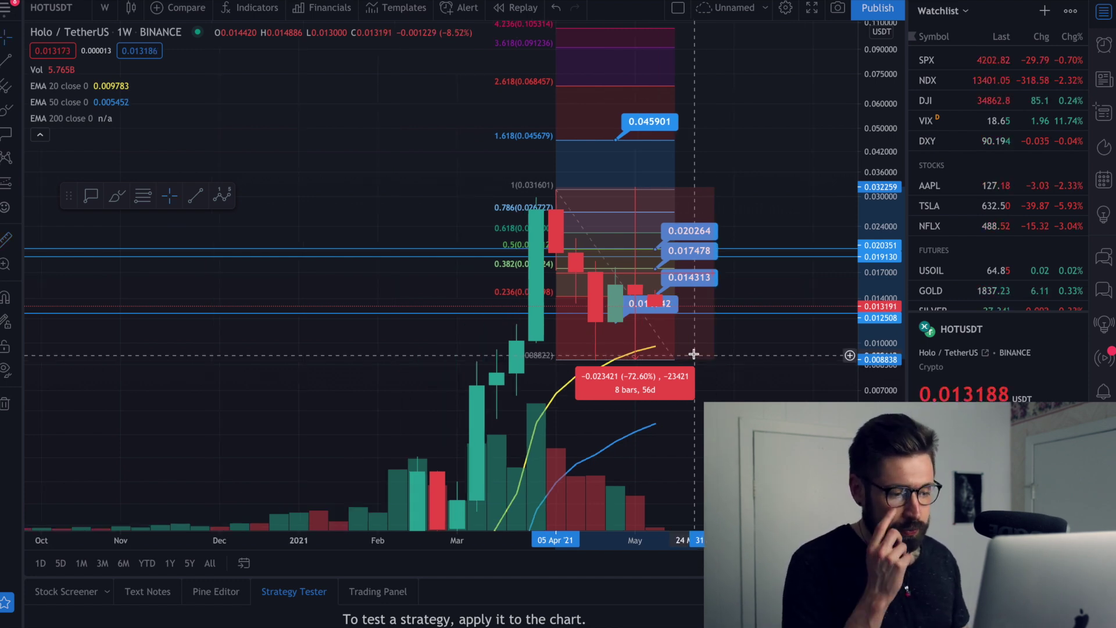
{"action": "left_click", "coordinate": [785, 377]}
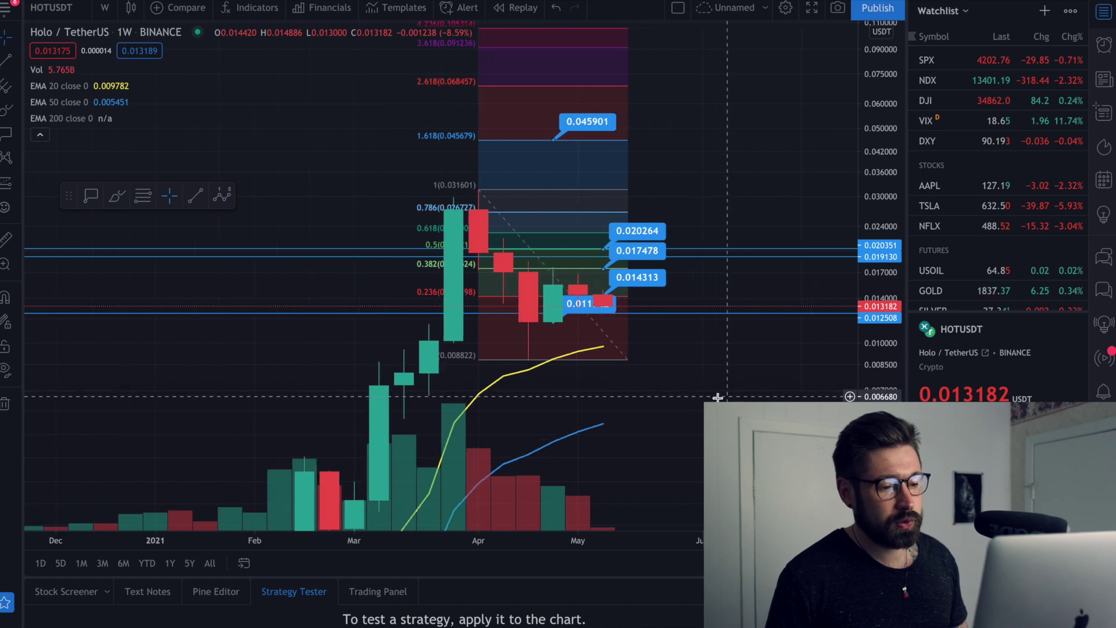
{"action": "scroll", "coordinate": [580, 365], "scroll_direction": "up", "scroll_amount": 1}
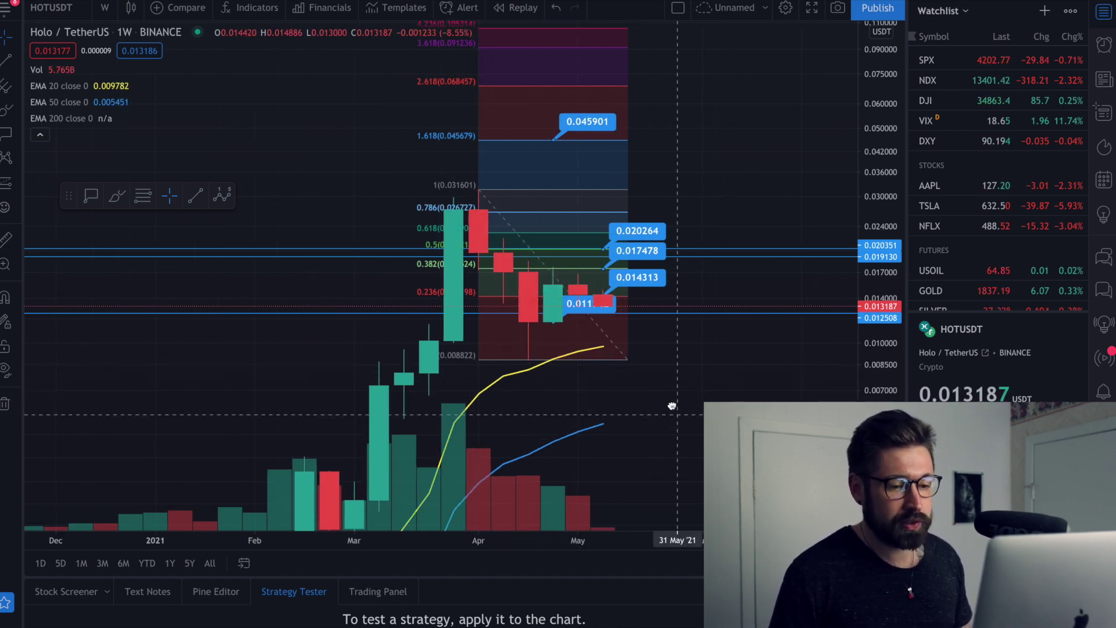
{"action": "left_click_drag", "start_coordinate": [673, 401], "coordinate": [591, 366]}
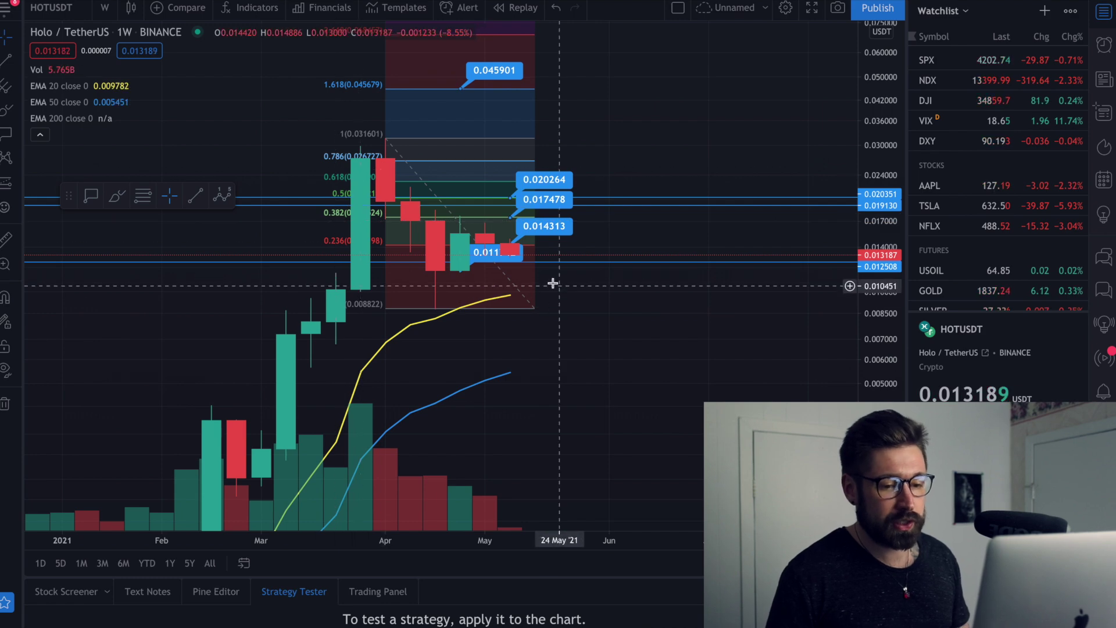
{"action": "scroll", "coordinate": [510, 290], "scroll_direction": "up", "scroll_amount": 1}
{"action": "scroll", "coordinate": [411, 286], "scroll_direction": "down", "scroll_amount": 1}
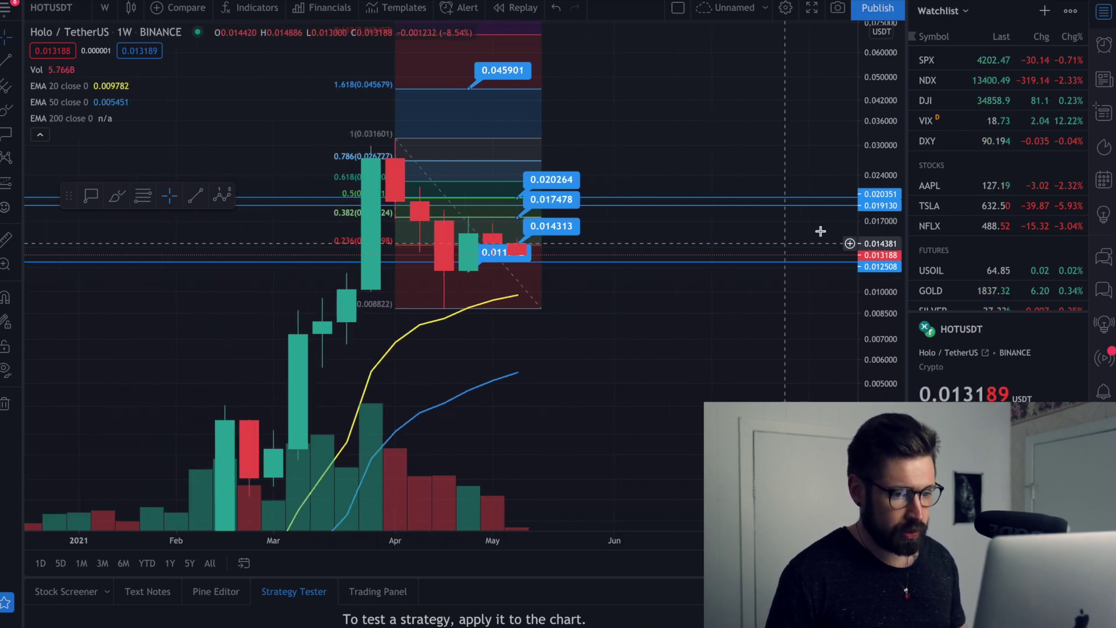
{"action": "mouse_move", "coordinate": [878, 204]}
{"action": "left_mouse_down"}
{"action": "mouse_move", "coordinate": [834, 423]}
{"action": "mouse_move", "coordinate": [842, 381]}
{"action": "left_mouse_up"}
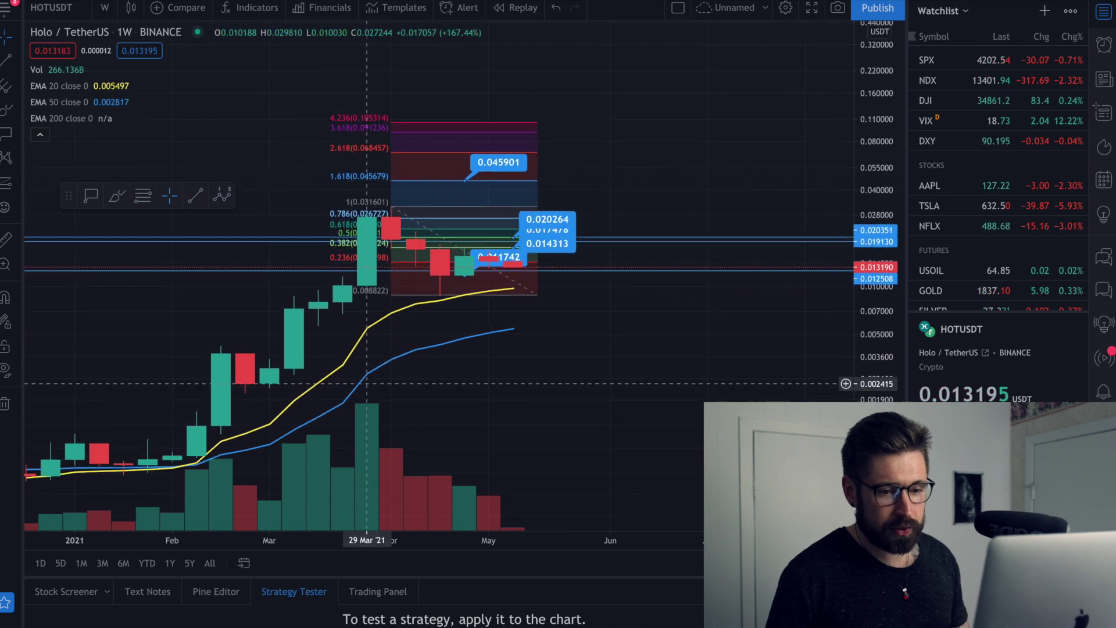
Step: Draw a white brush path from the February rally through the recent lows and upward
{"action": "left_click", "coordinate": [115, 199]}
{"action": "mouse_move", "coordinate": [177, 450]}
{"action": "left_mouse_down"}
{"action": "mouse_move", "coordinate": [361, 213]}
{"action": "mouse_move", "coordinate": [481, 267]}
{"action": "mouse_move", "coordinate": [563, 277]}
{"action": "left_mouse_up"}
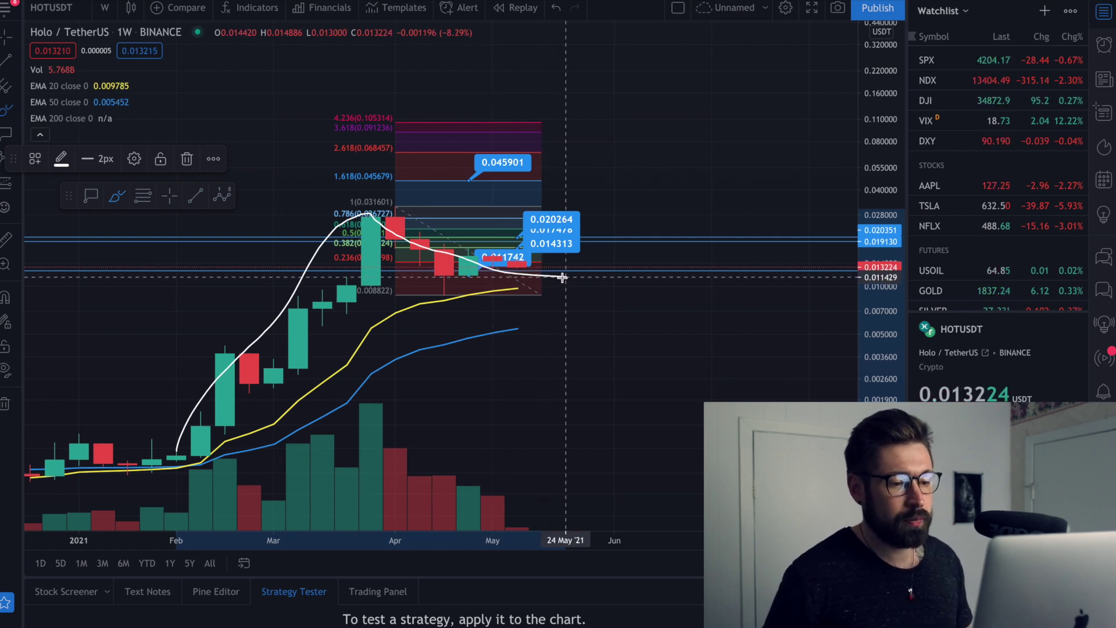
{"action": "left_click_drag", "start_coordinate": [585, 271], "coordinate": [660, 162]}
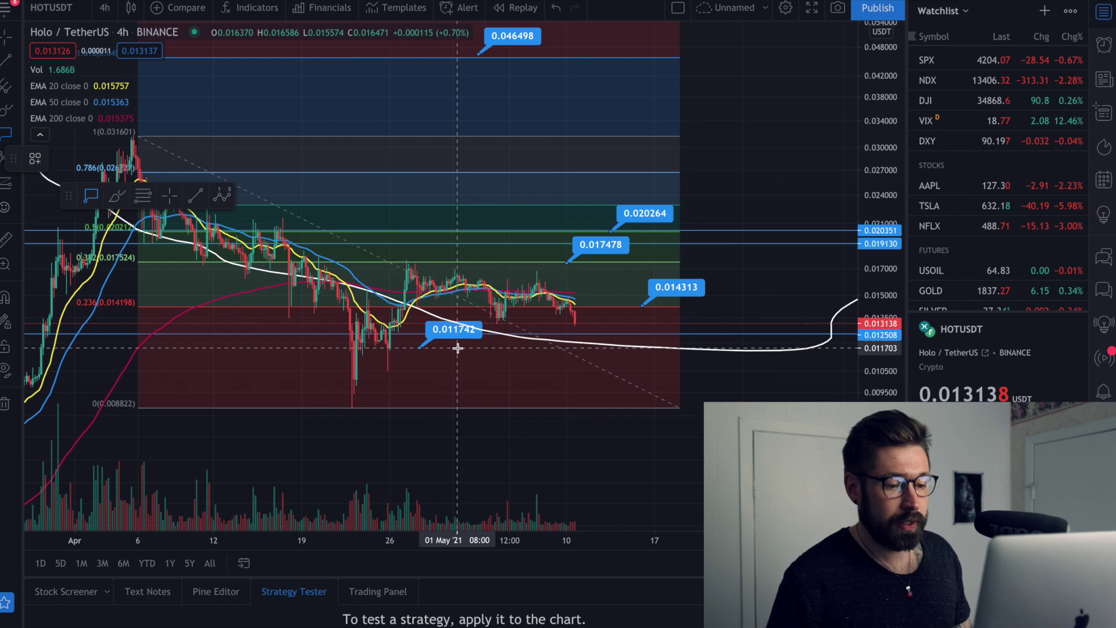
Step: Add a 0.010112 price label below the recent lows
{"action": "left_click", "coordinate": [435, 380]}
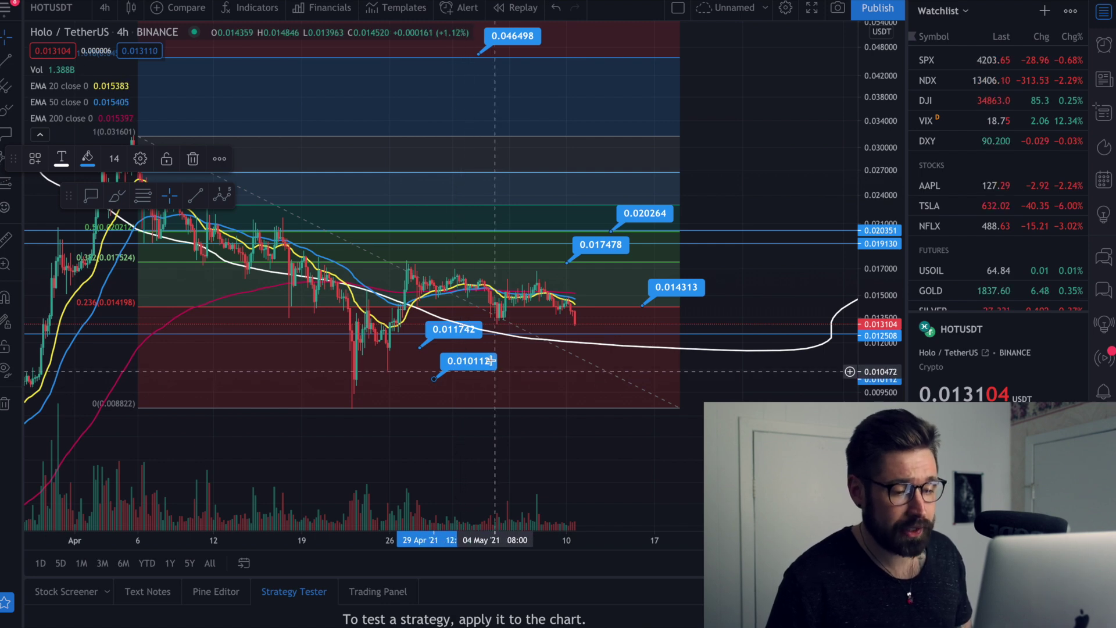
{"action": "scroll", "coordinate": [431, 348], "scroll_direction": "right", "scroll_amount": 3}
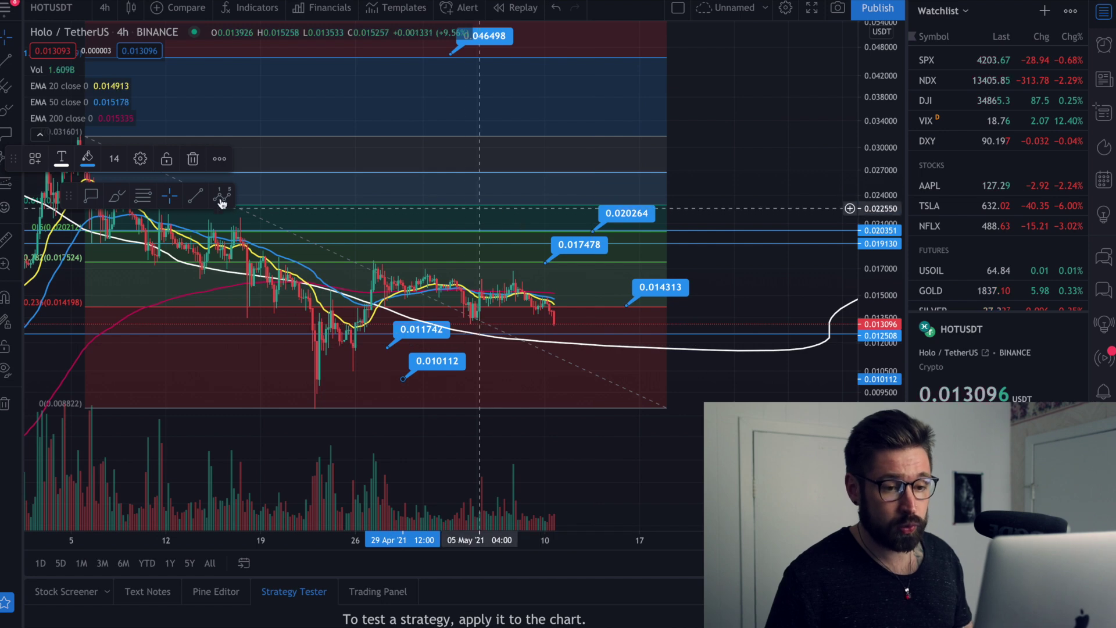
{"action": "scroll", "coordinate": [407, 192], "scroll_direction": "down", "scroll_amount": 2}
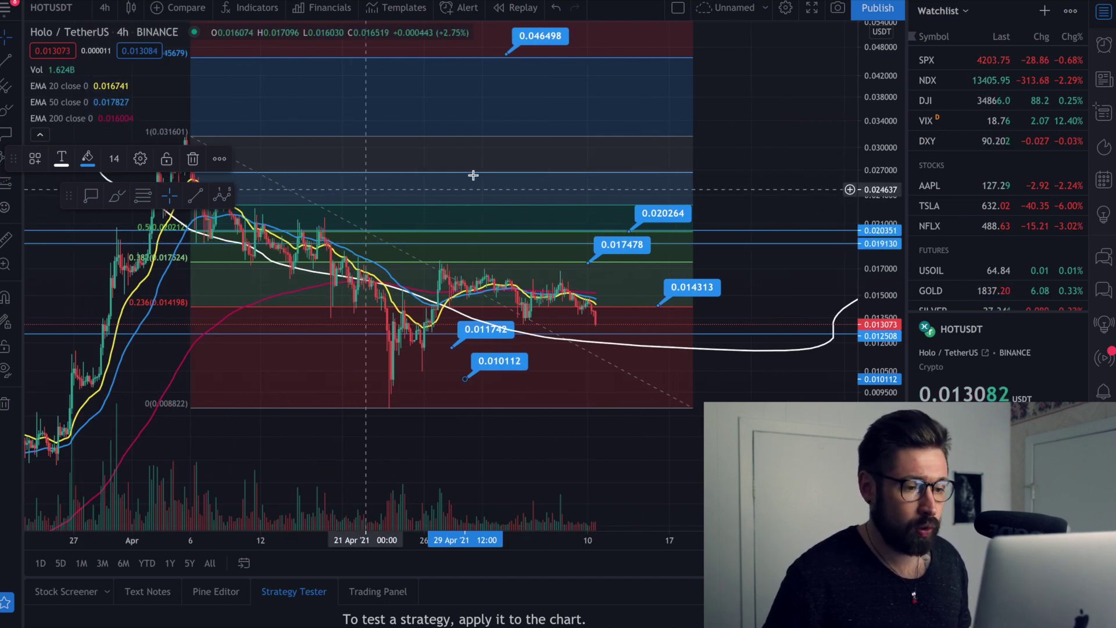
{"action": "scroll", "coordinate": [473, 174], "scroll_direction": "up", "scroll_amount": 1}
Step: Move the top target label down to 0.045700 and briefly measure the gain to it
{"action": "left_click_drag", "start_coordinate": [539, 39], "coordinate": [555, 42]}
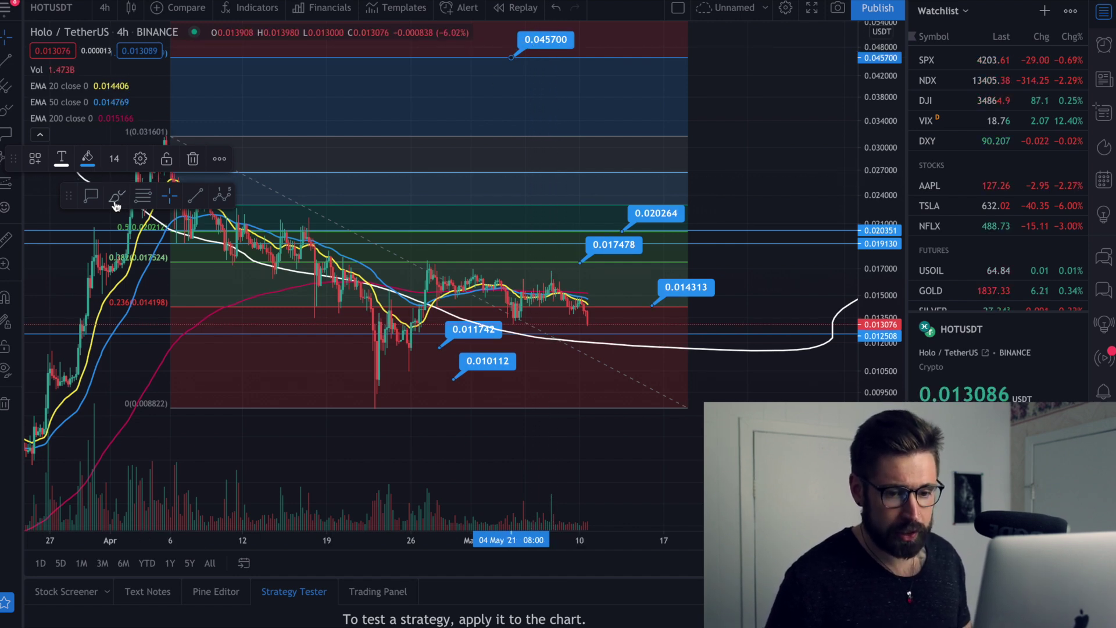
{"action": "left_click", "coordinate": [650, 379]}
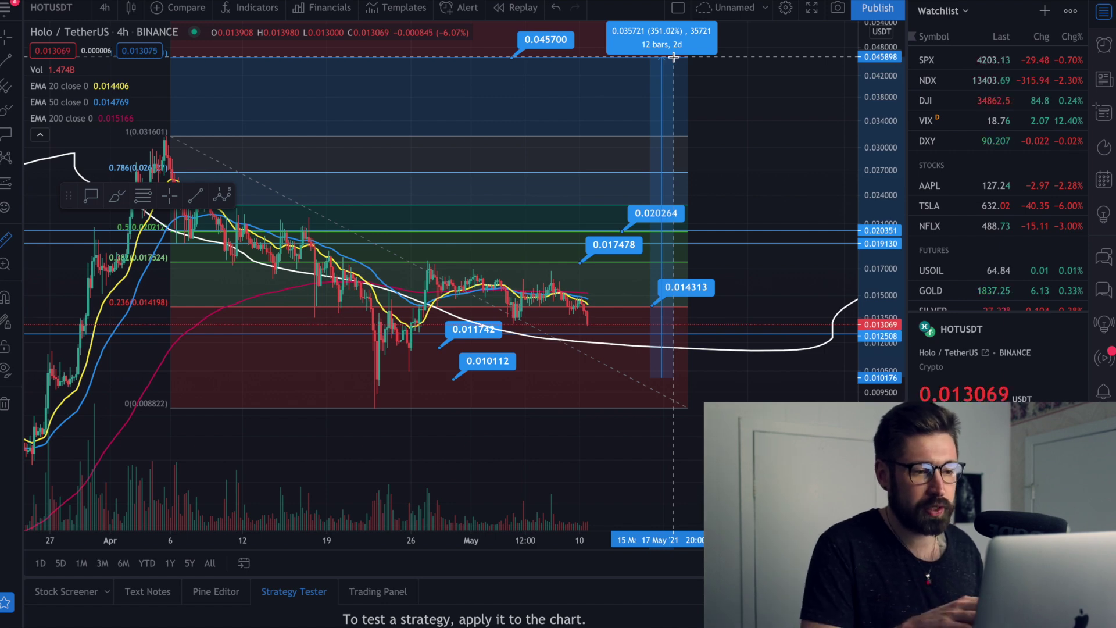
{"action": "left_click", "coordinate": [667, 82]}
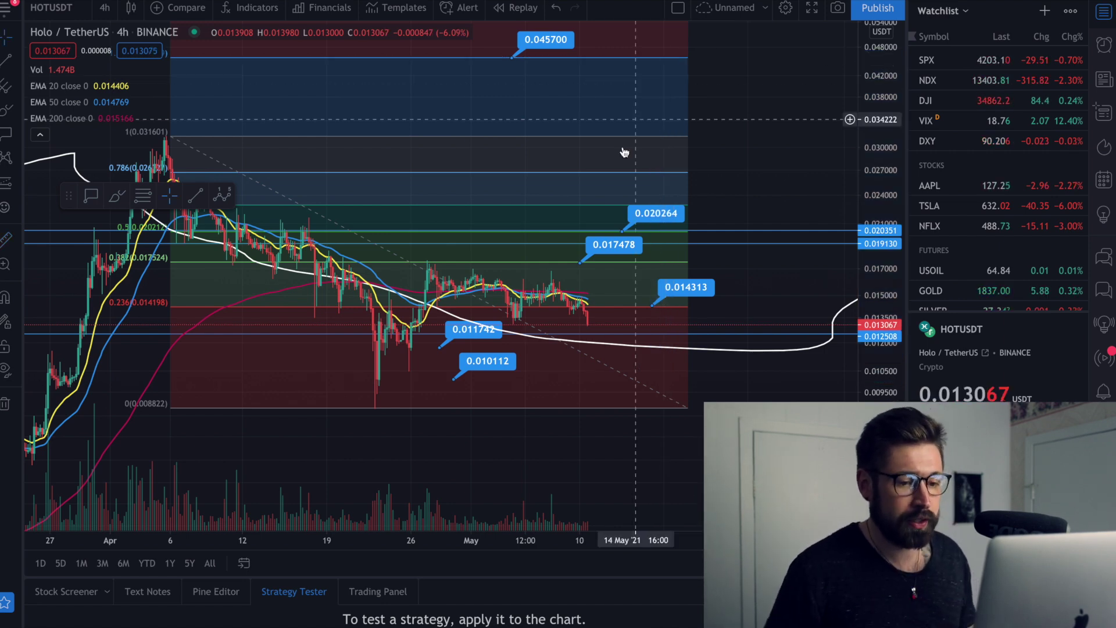
{"action": "scroll", "coordinate": [617, 151], "scroll_direction": "down", "scroll_amount": 2}
Step: Remove the white brush path from the 4-hour chart, keeping the Fibonacci levels and labels
{"action": "scroll", "coordinate": [591, 187], "scroll_direction": "down", "scroll_amount": 2}
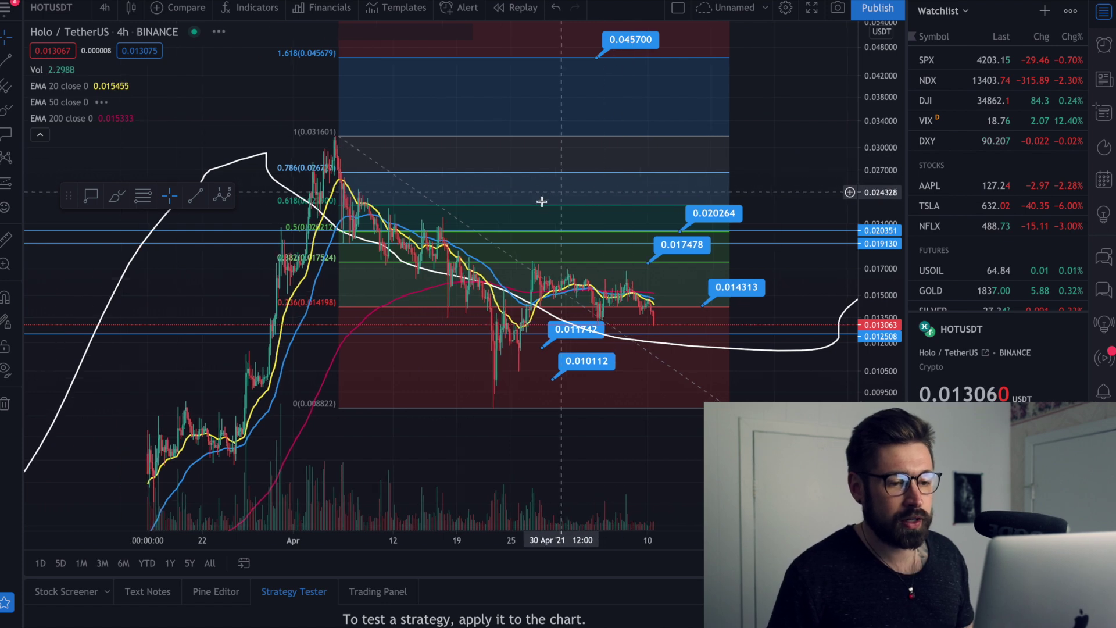
{"action": "left_click", "coordinate": [359, 165]}
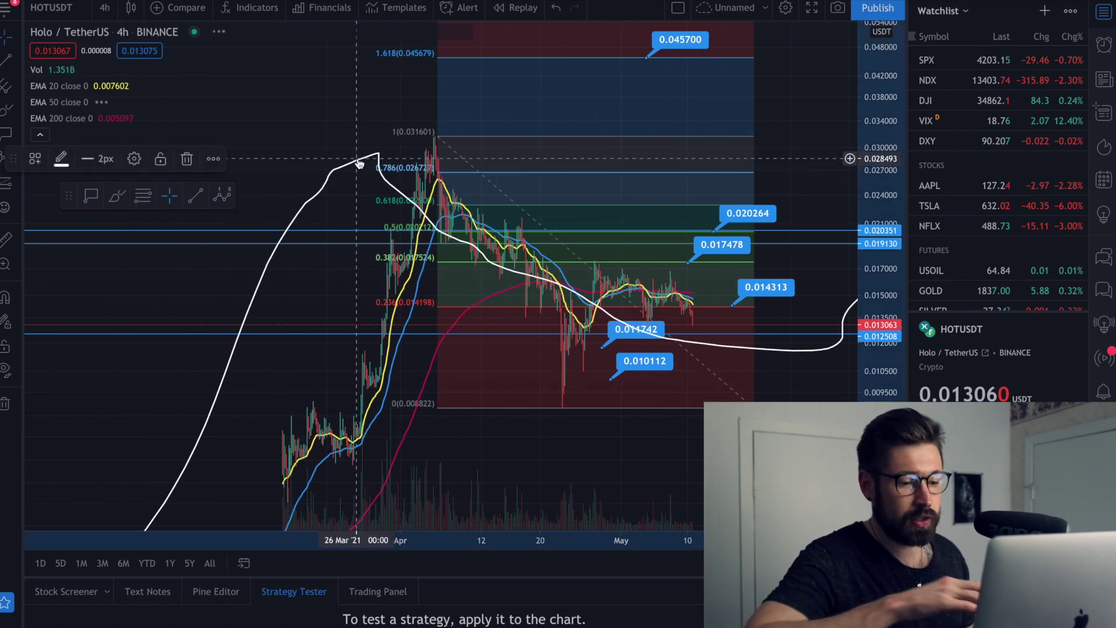
{"action": "key", "text": "Delete"}
{"action": "scroll", "coordinate": [479, 252], "scroll_direction": "up", "scroll_amount": 3}
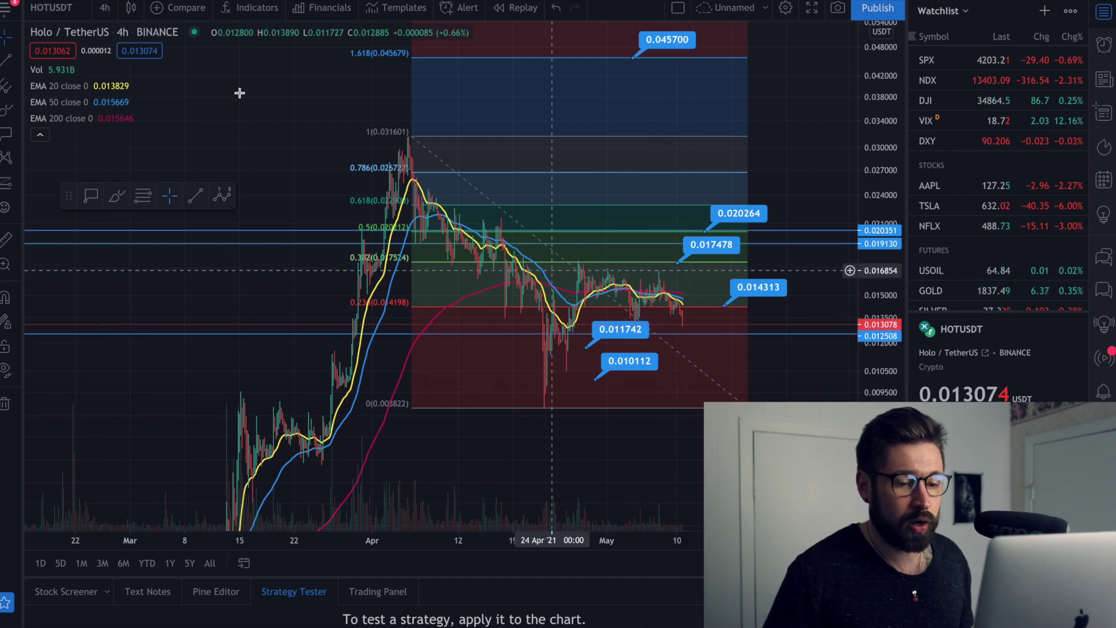
Step: Change the interval to 1 week and frame the recent candles near 0.01305
{"action": "left_click", "coordinate": [105, 10]}
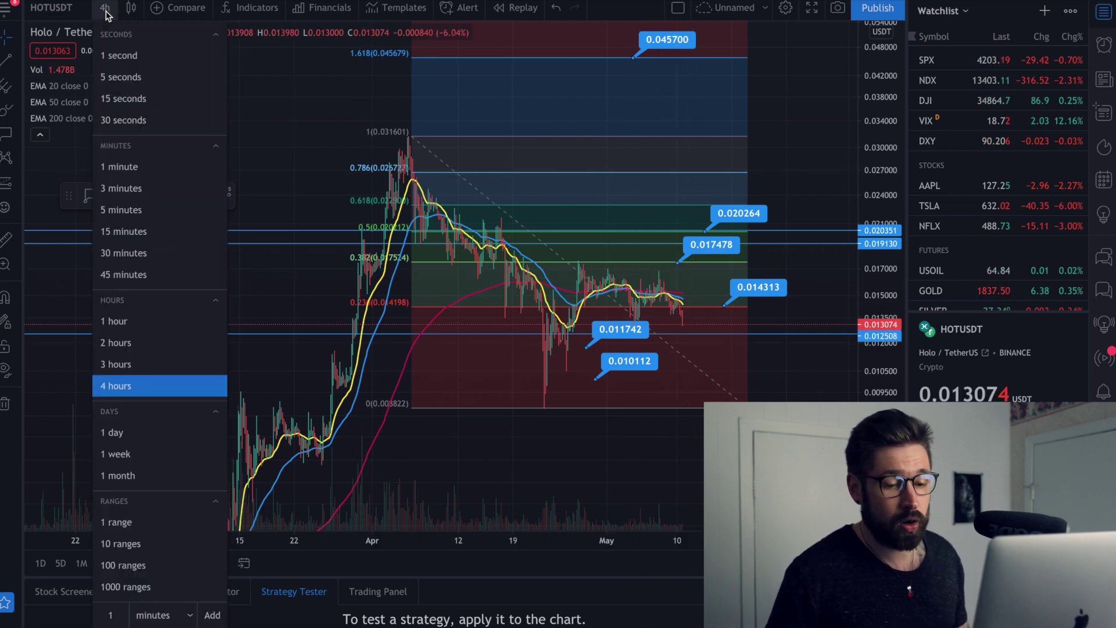
{"action": "left_click", "coordinate": [125, 455]}
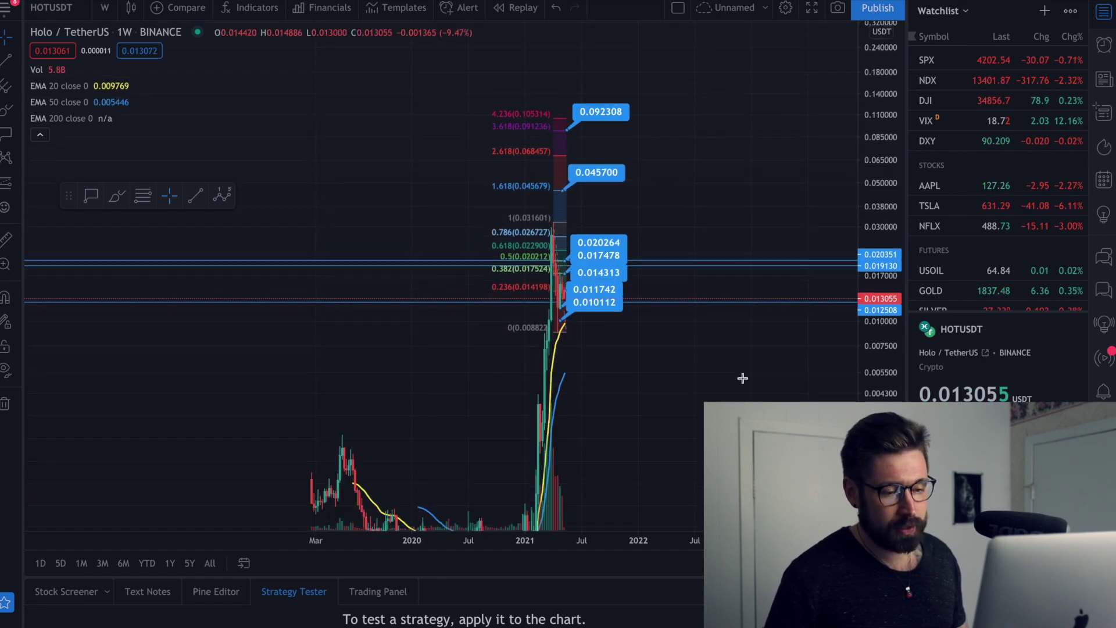
{"action": "scroll", "coordinate": [588, 331], "scroll_direction": "up", "scroll_amount": 8}
{"action": "left_click_drag", "start_coordinate": [411, 366], "coordinate": [761, 371]}
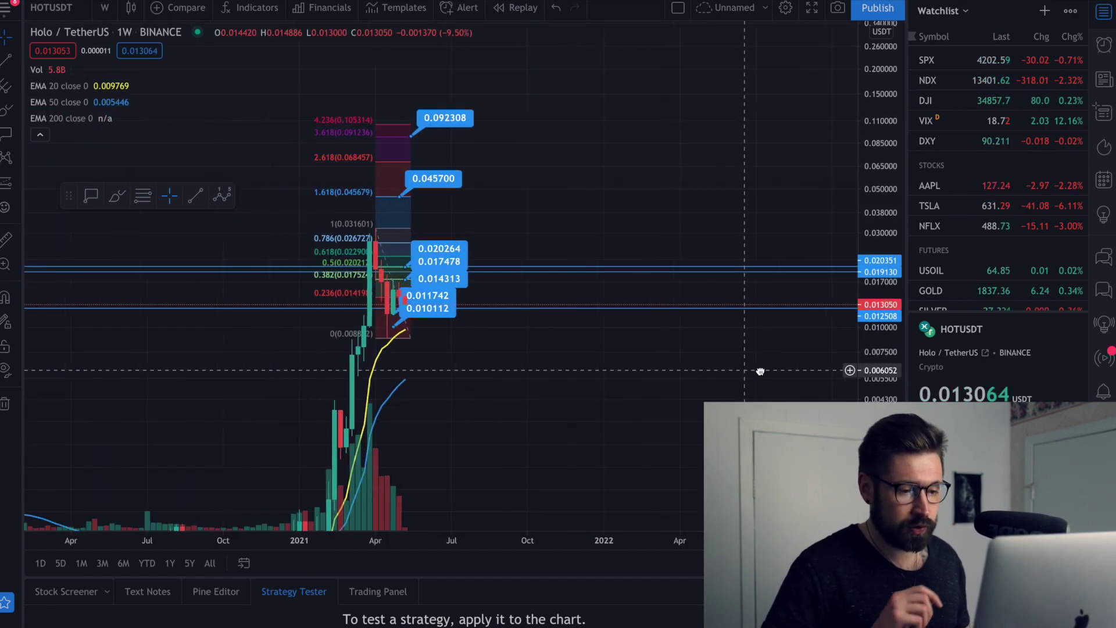
{"action": "scroll", "coordinate": [570, 235], "scroll_direction": "up", "scroll_amount": 5}
{"action": "scroll", "coordinate": [591, 267], "scroll_direction": "up", "scroll_amount": 2}
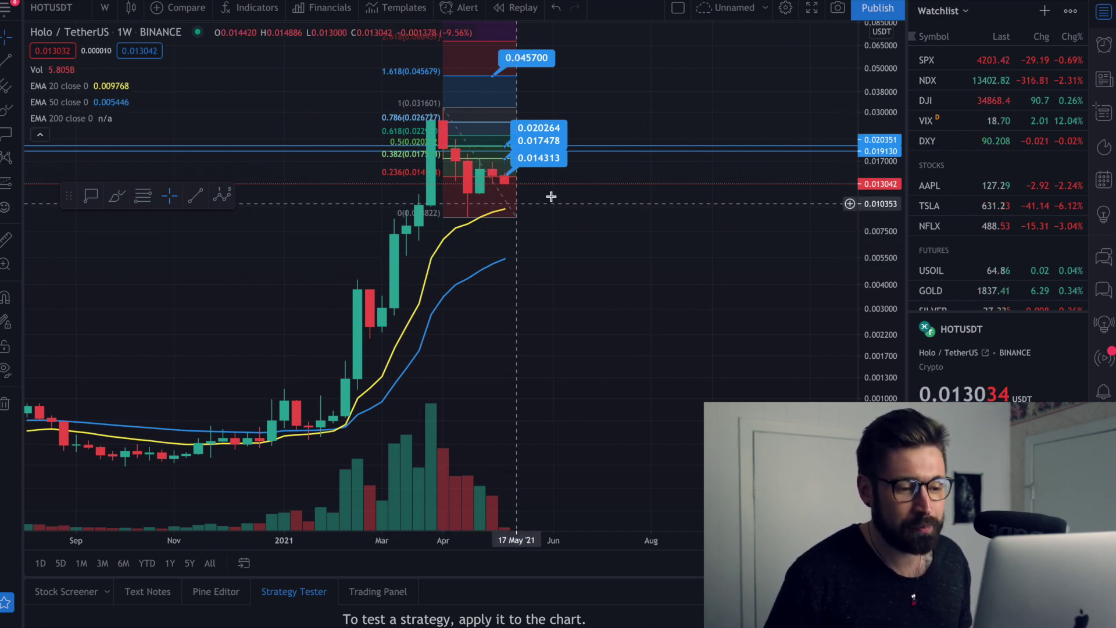
{"action": "left_click_drag", "start_coordinate": [556, 244], "coordinate": [530, 259]}
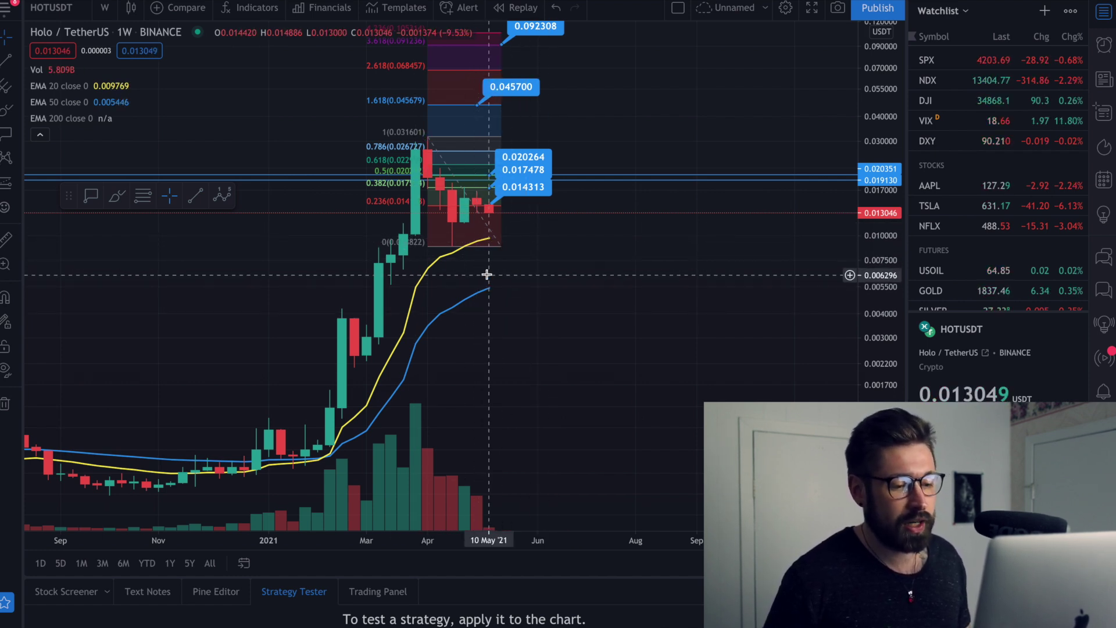
{"action": "scroll", "coordinate": [499, 305], "scroll_direction": "down", "scroll_amount": 2}
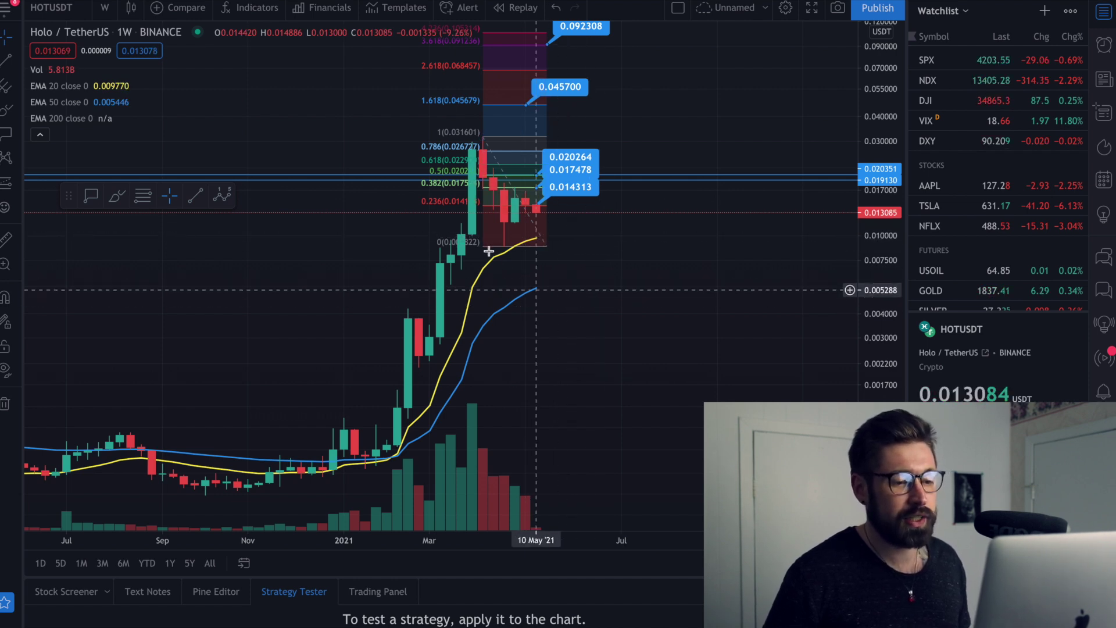
{"action": "left_click_drag", "start_coordinate": [568, 295], "coordinate": [504, 295]}
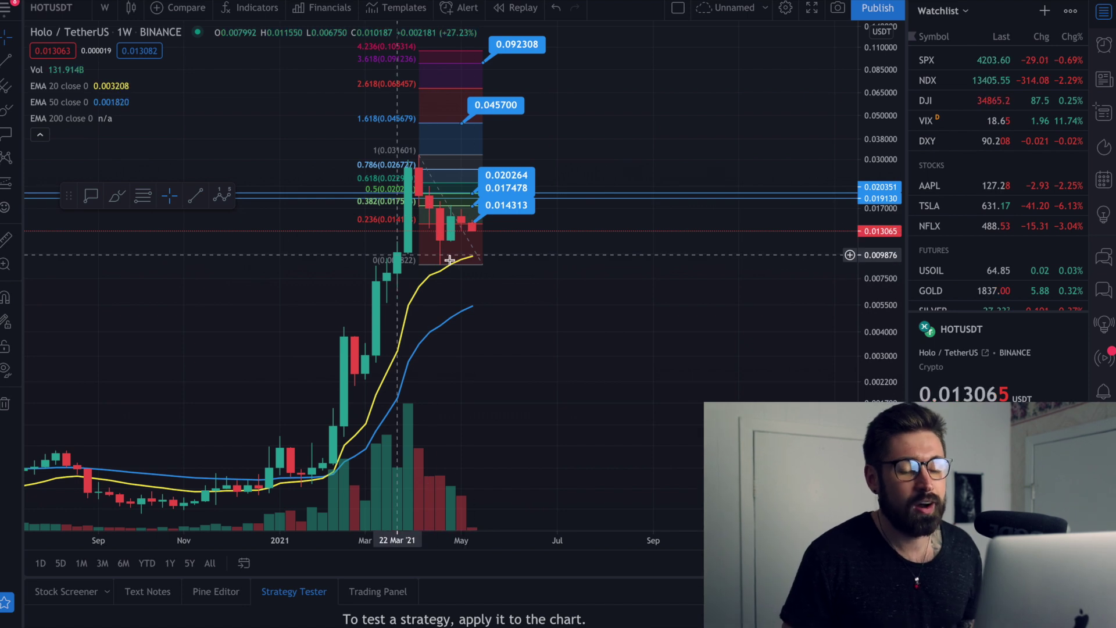
{"action": "left_click_drag", "start_coordinate": [437, 273], "coordinate": [398, 249]}
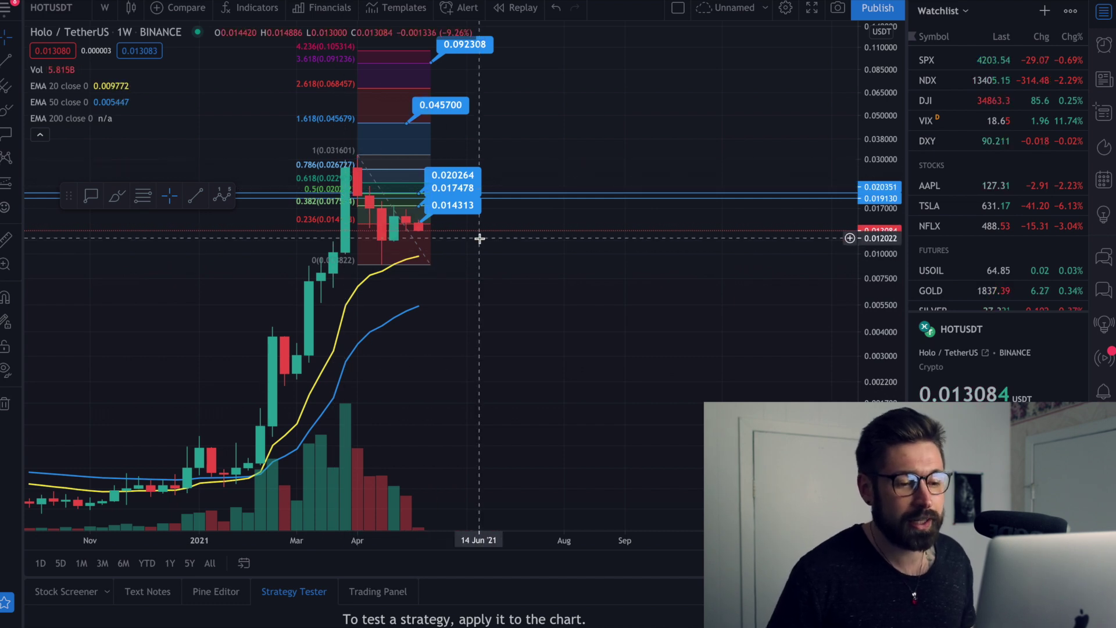
{"action": "left_click_drag", "start_coordinate": [568, 169], "coordinate": [608, 198]}
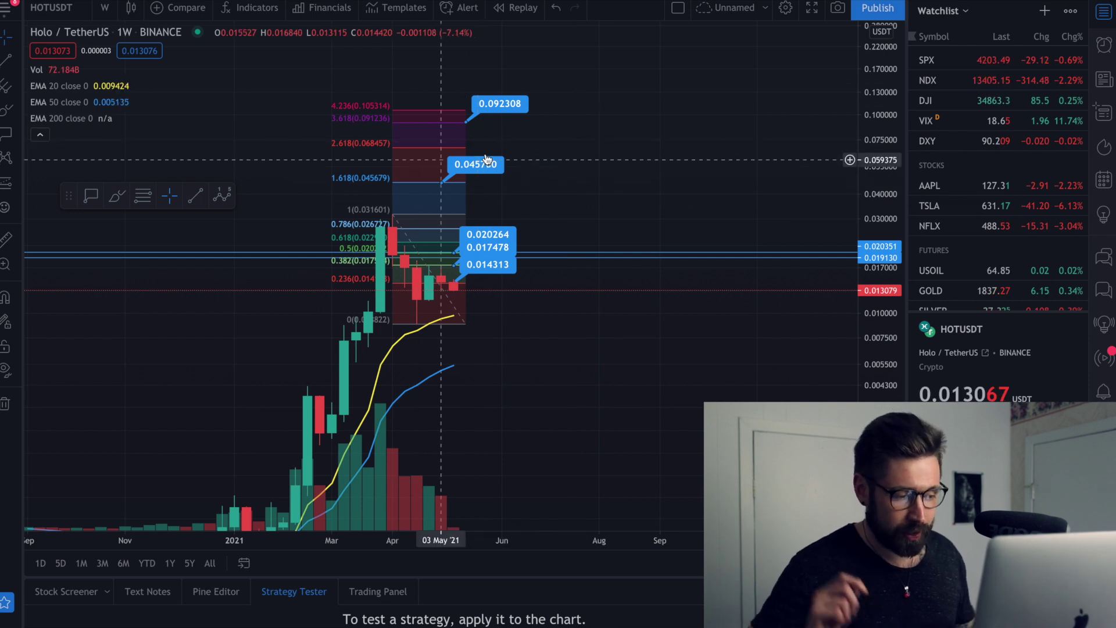